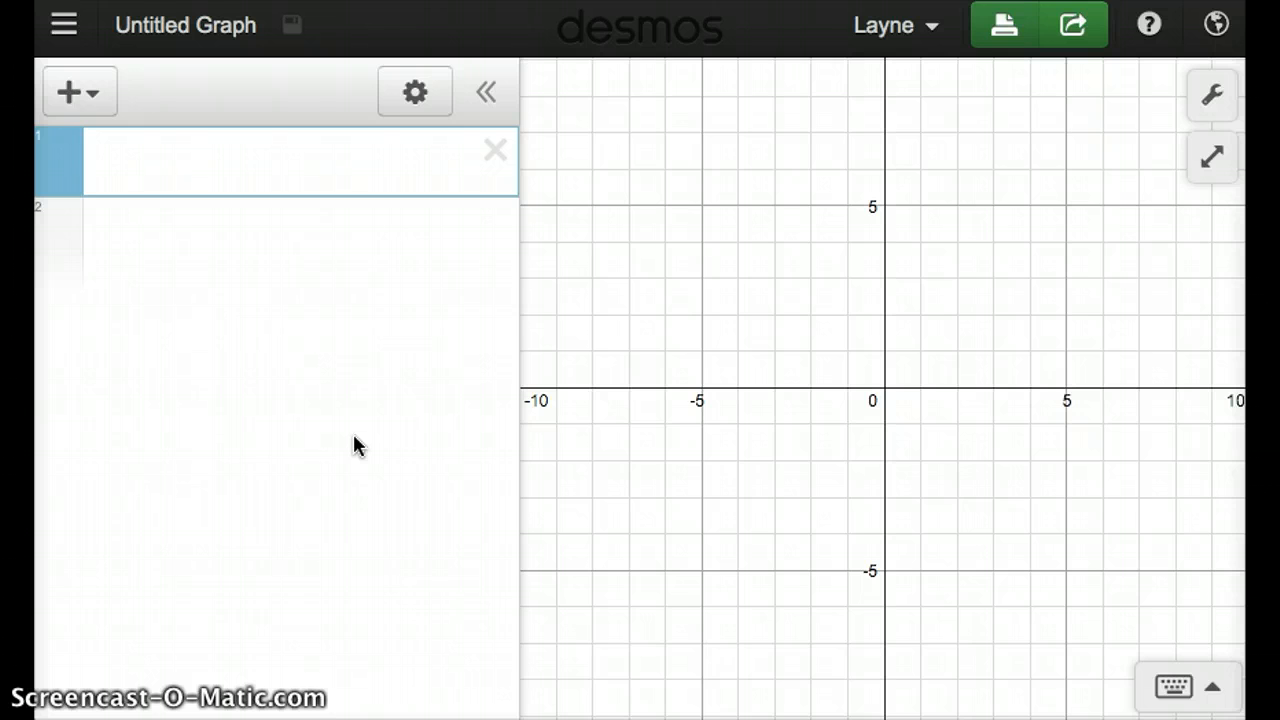
# - Enter the equation y=1000 as the first expression
pyautogui.click(249, 170)
pyautogui.write('y')
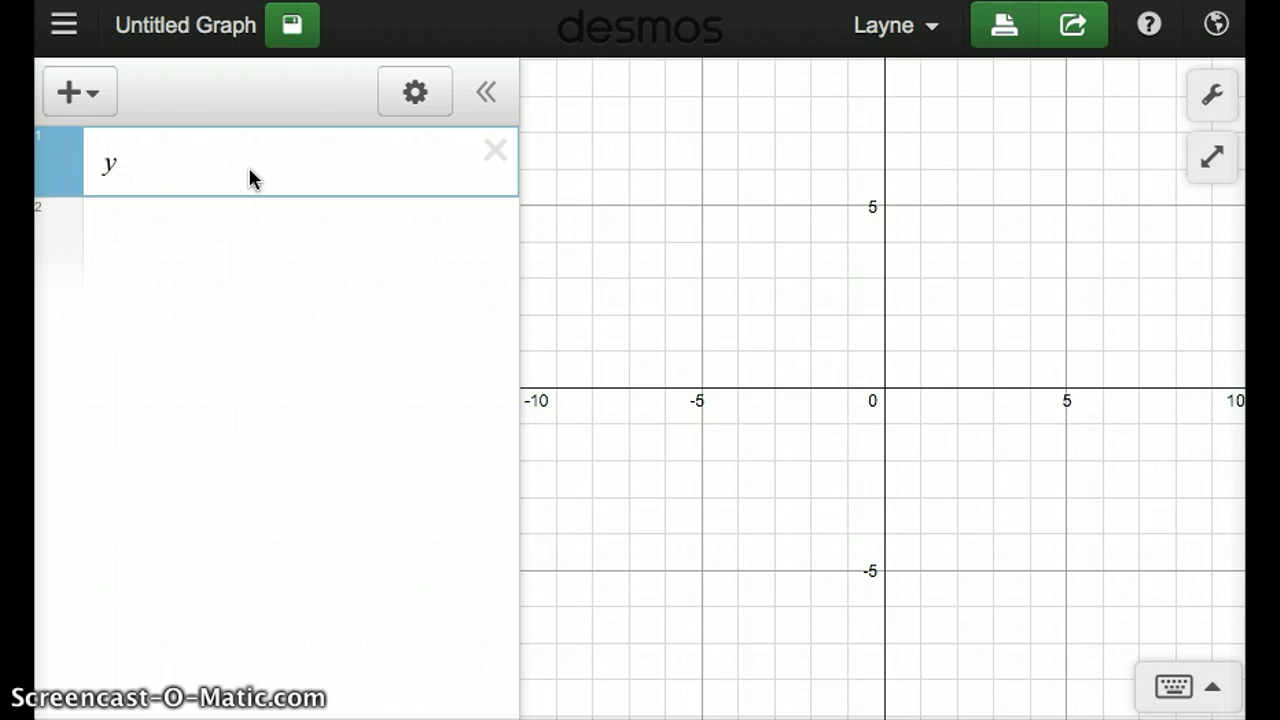
pyautogui.write('=1000')
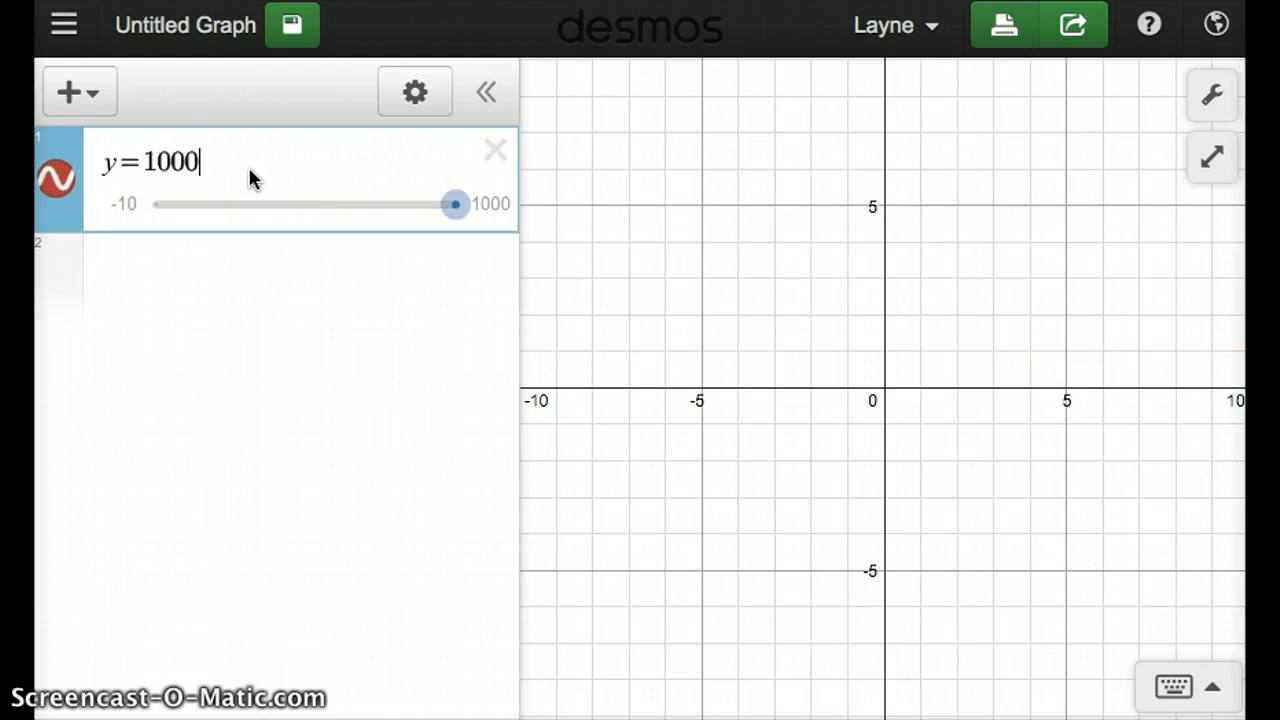
pyautogui.press('Return')
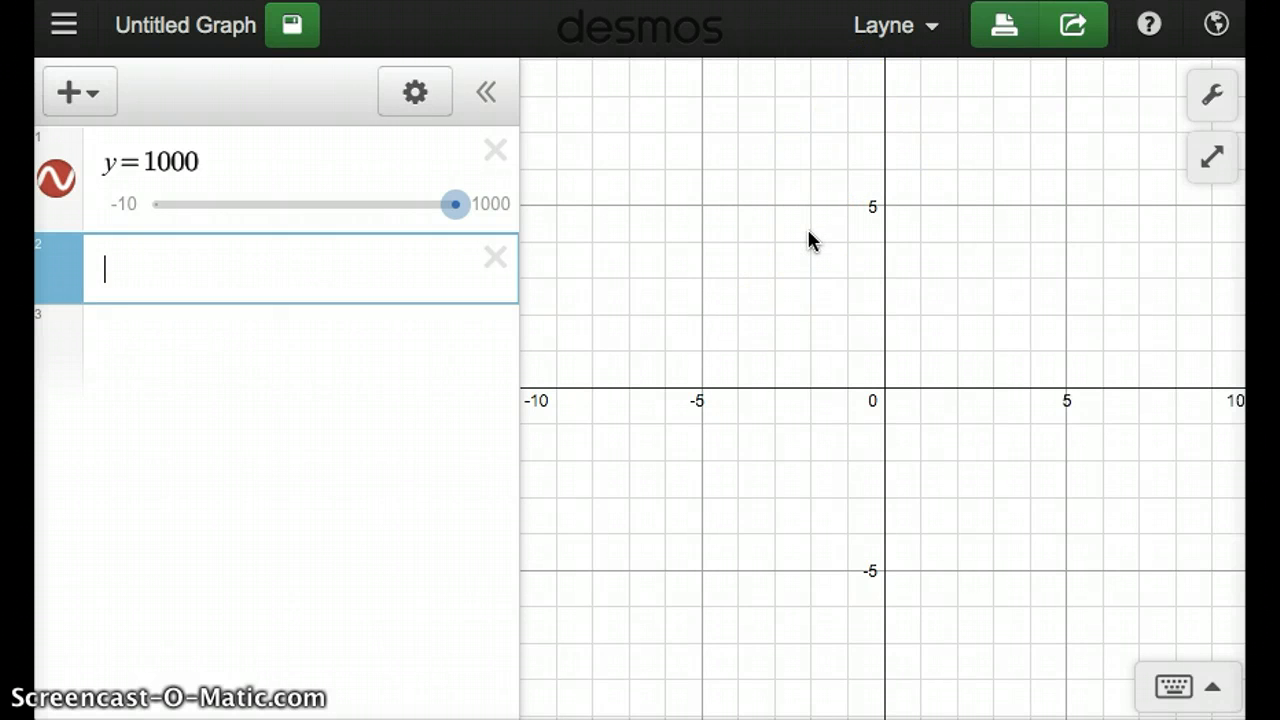
# - Zoom the graph out far enough to examine the horizontal line y=1000 against the vertical axis
pyautogui.scroll(5, 808, 232)
pyautogui.scroll(-7, 808, 232)
pyautogui.scroll(2, 808, 232)
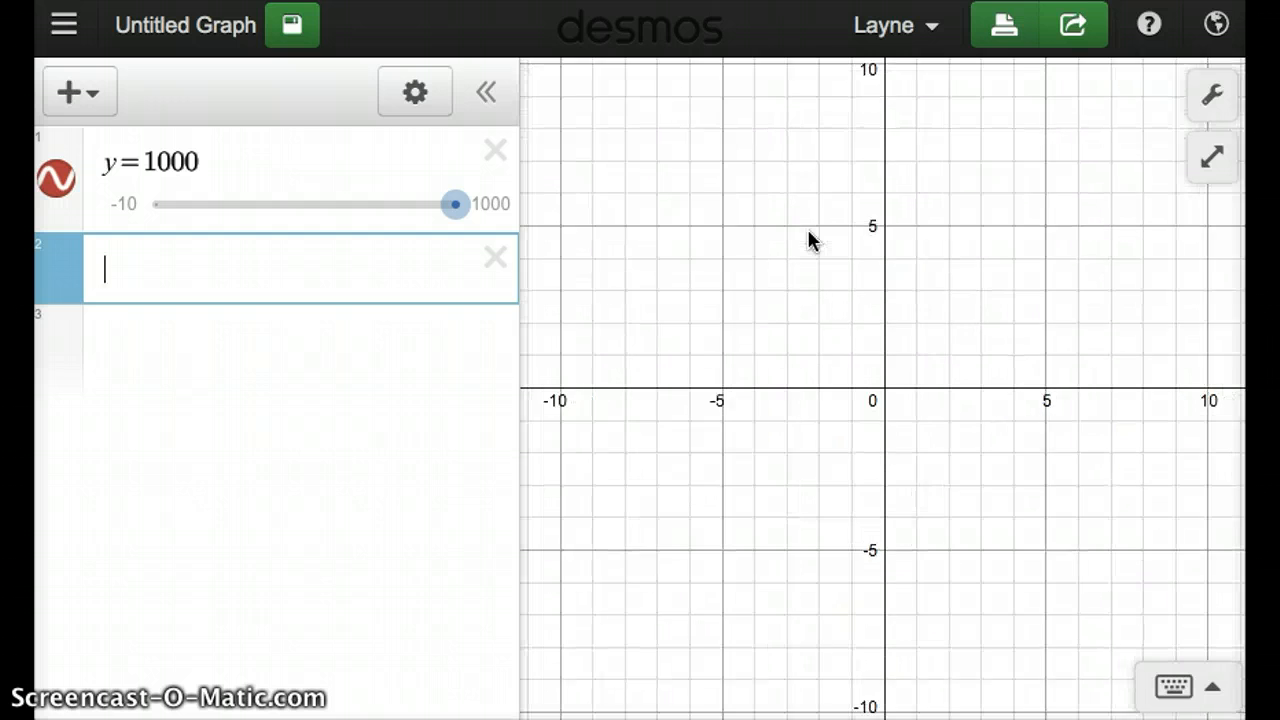
pyautogui.scroll(8, 808, 231)
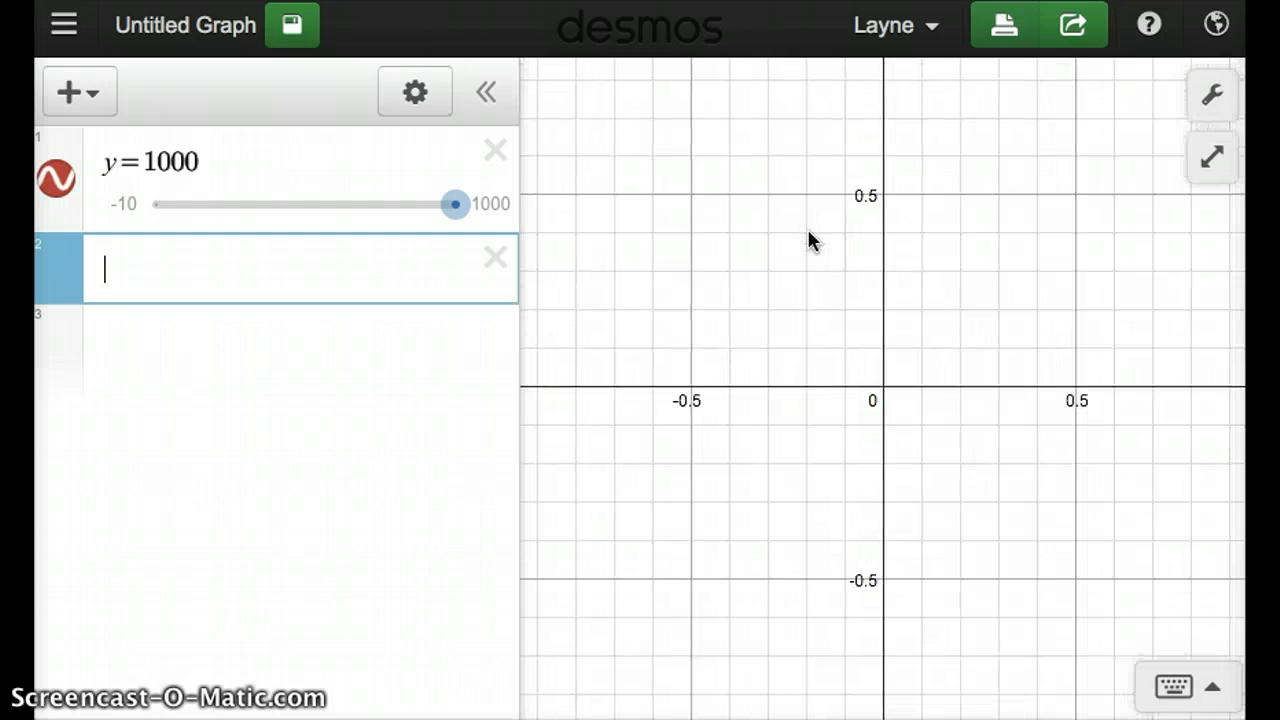
pyautogui.scroll(-3, 808, 231)
pyautogui.scroll(-15, 808, 229)
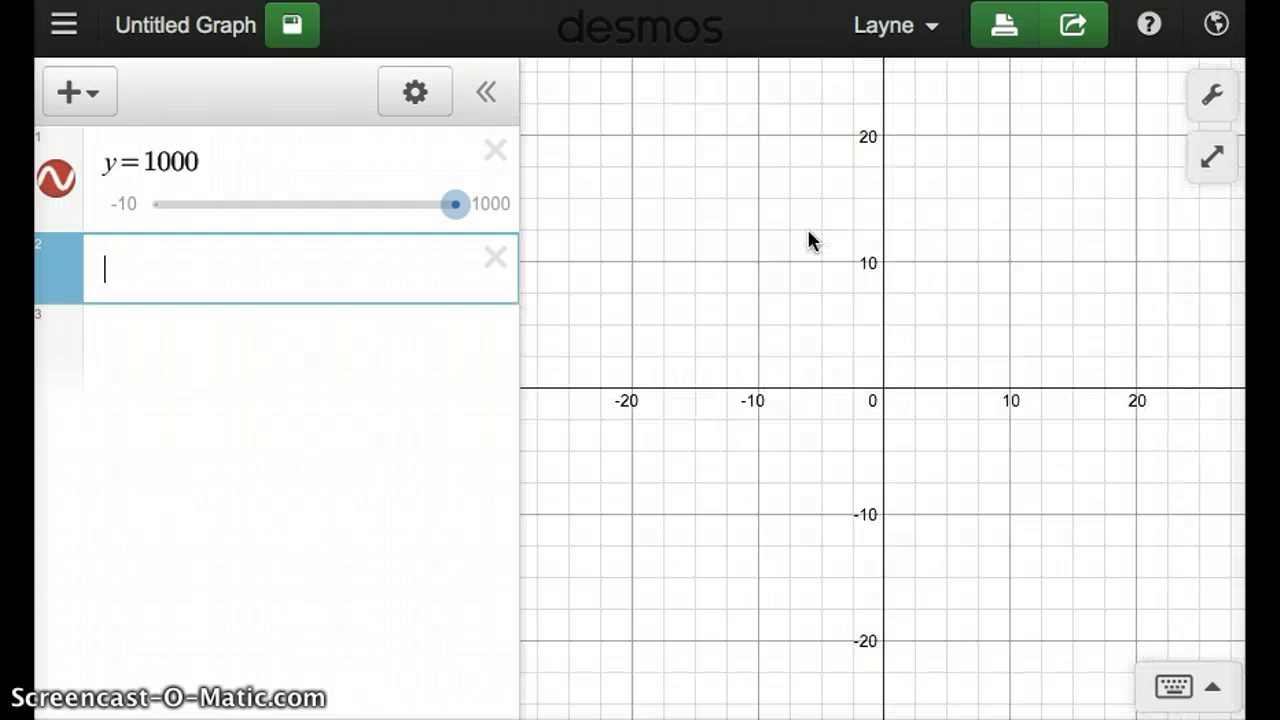
pyautogui.scroll(-8, 808, 230)
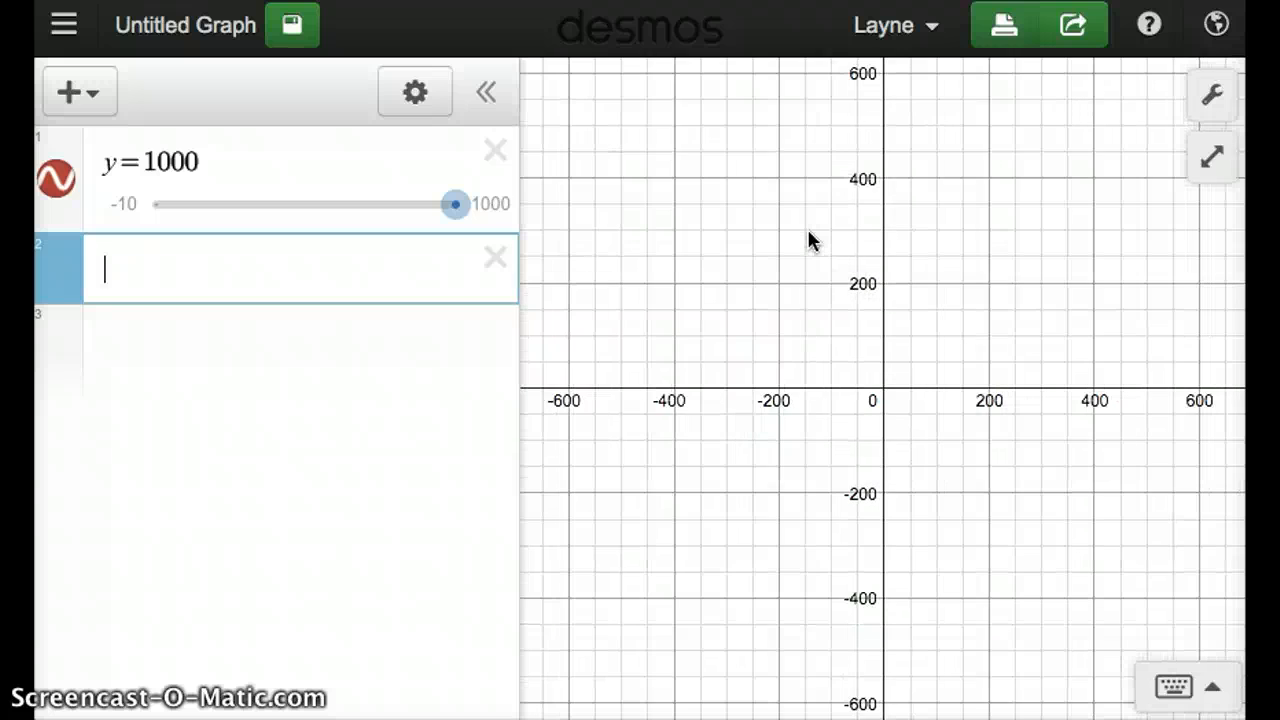
pyautogui.scroll(-4, 808, 232)
pyautogui.scroll(4, 808, 232)
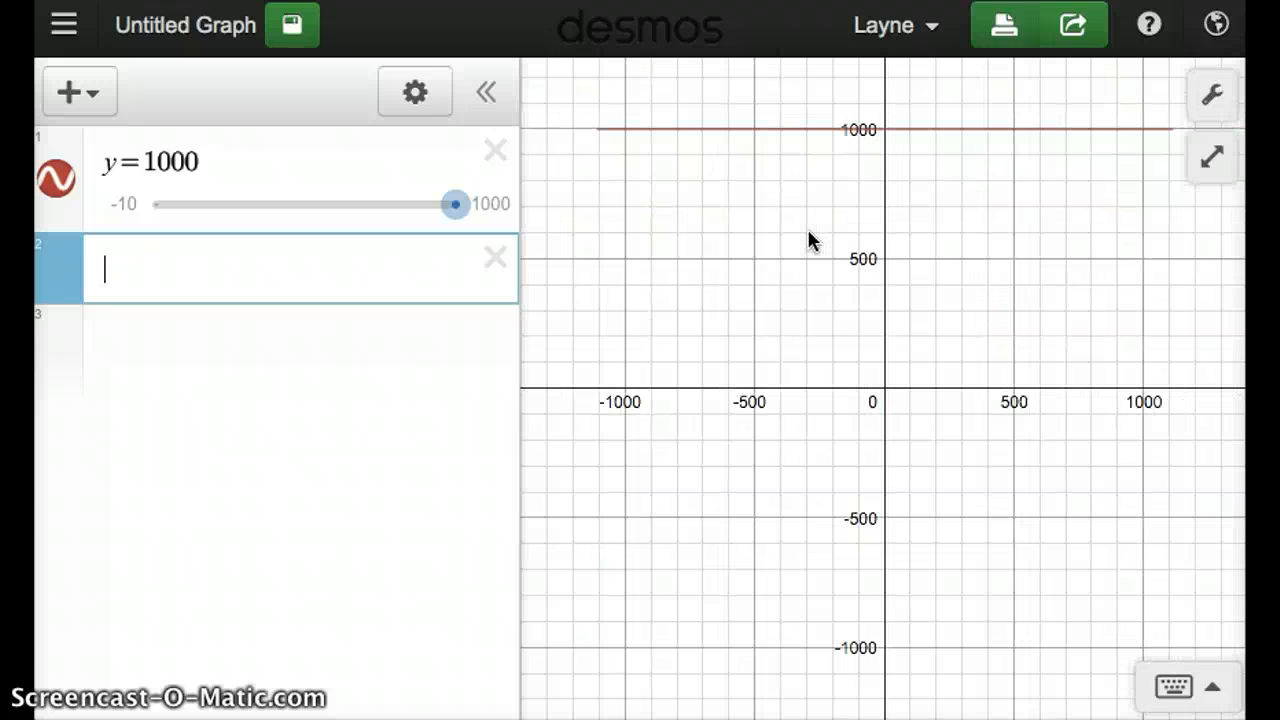
pyautogui.click(829, 165)
pyautogui.click(1057, 120)
pyautogui.click(781, 308)
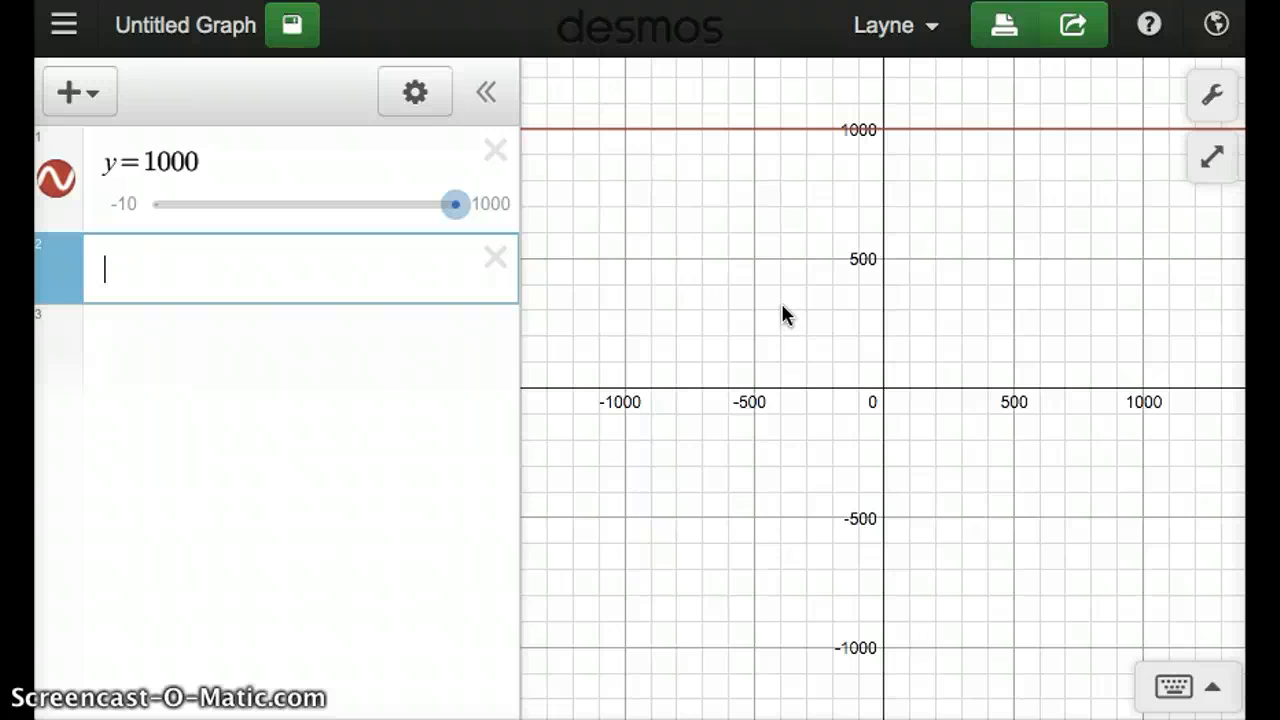
# - Graph the line y=-60+5x as the second expression and check where it meets the y=1000 line
pyautogui.write('y=')
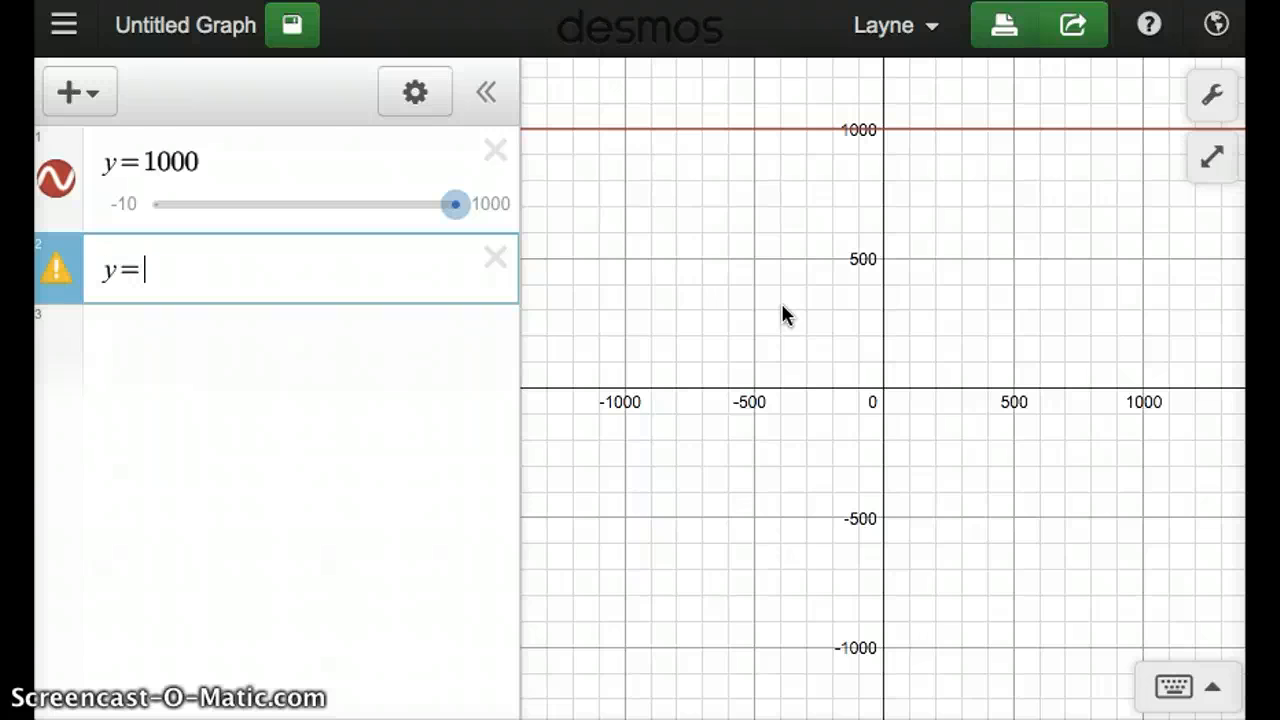
pyautogui.write('-60')
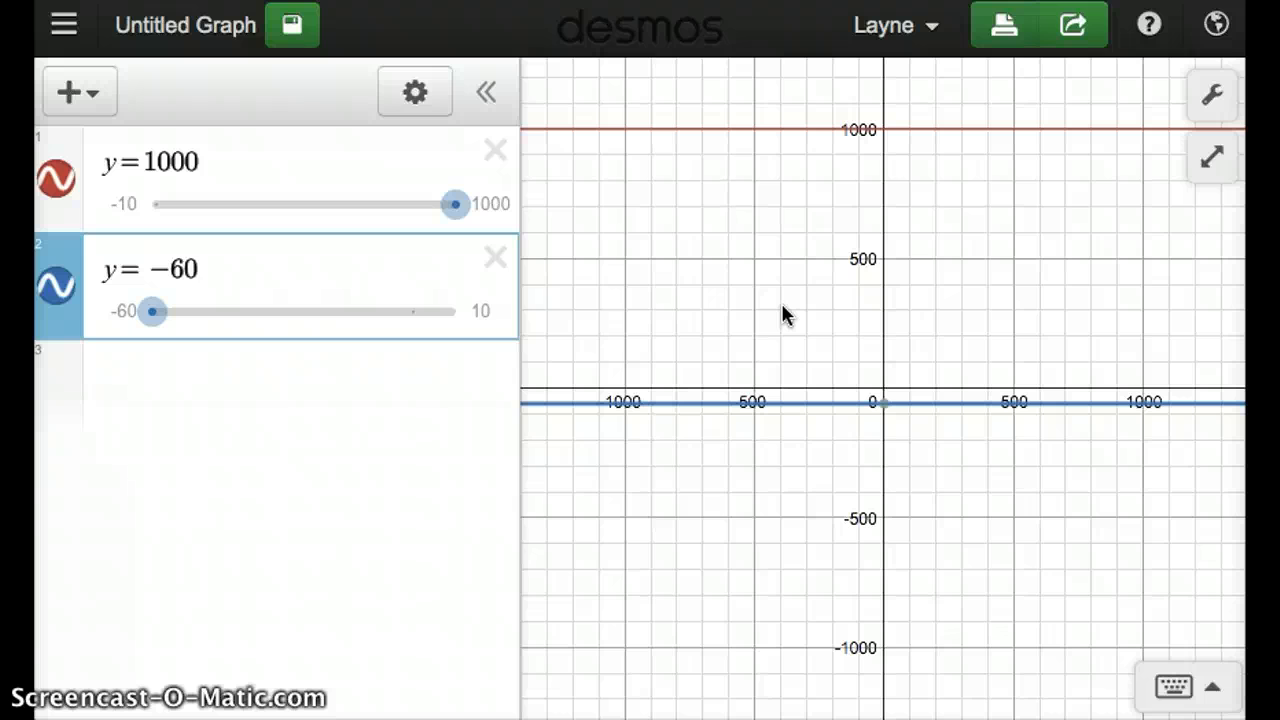
pyautogui.write('+ ')
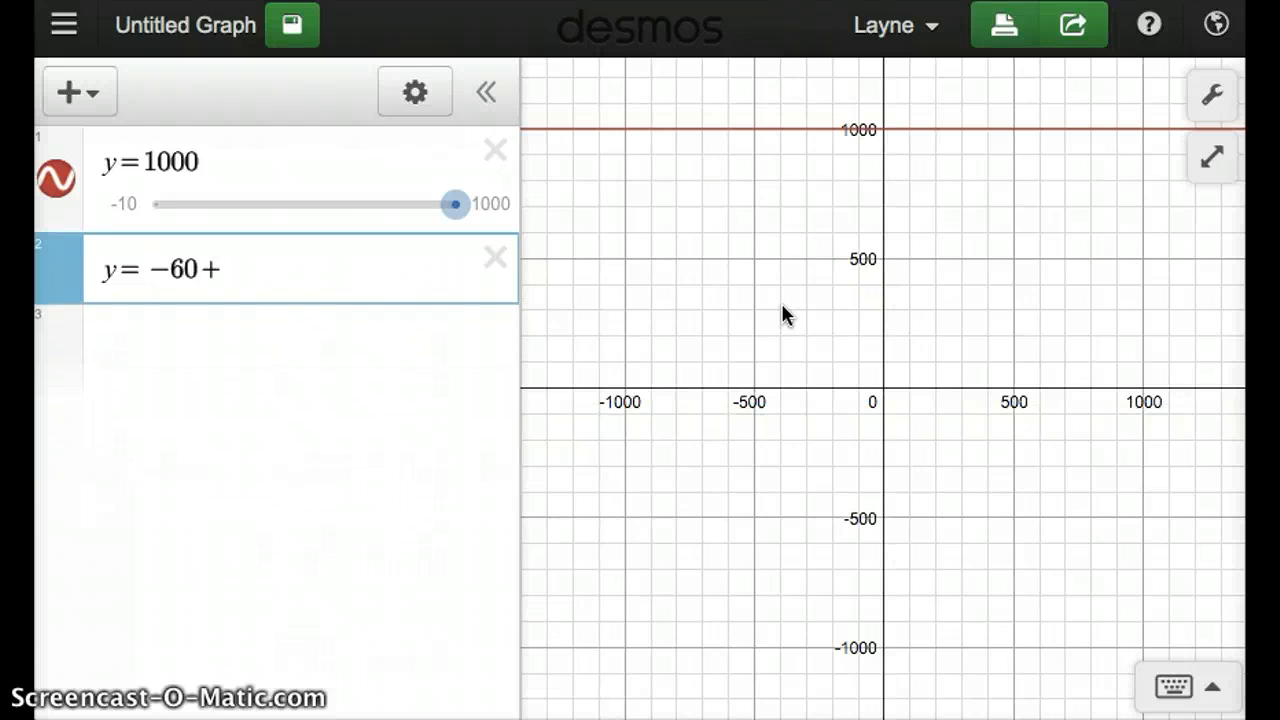
pyautogui.write('5x')
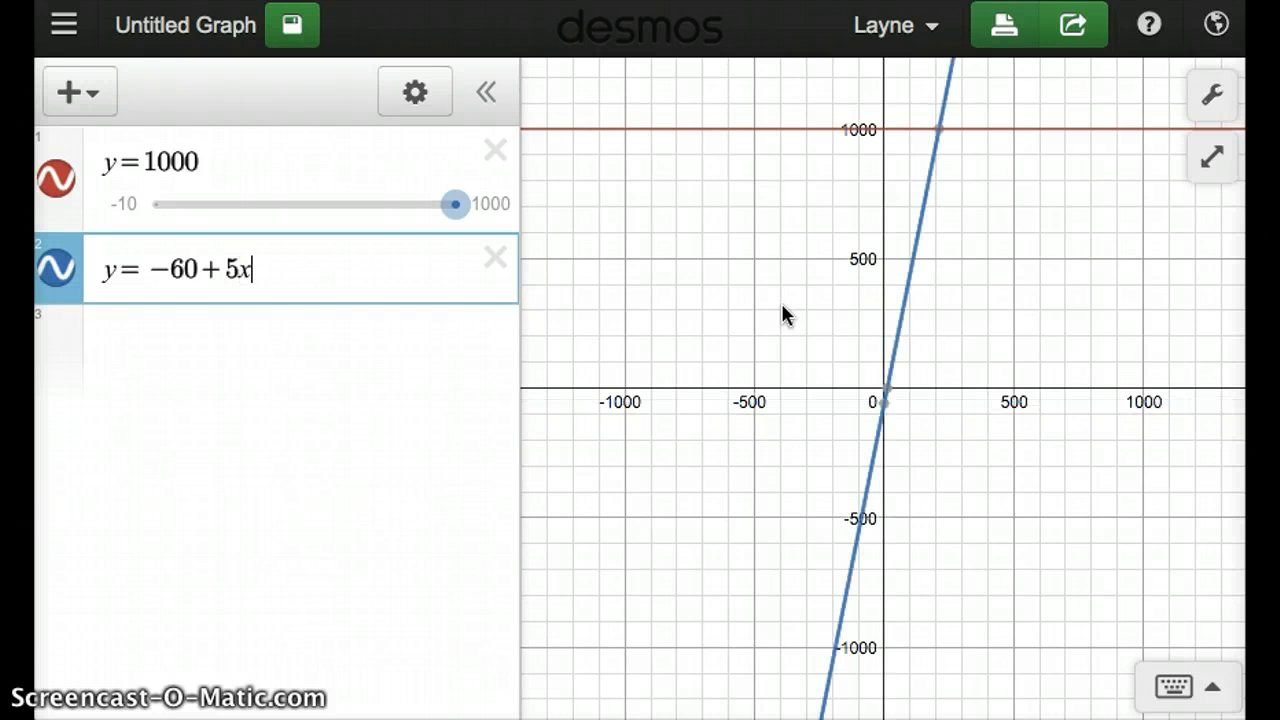
pyautogui.click(883, 340)
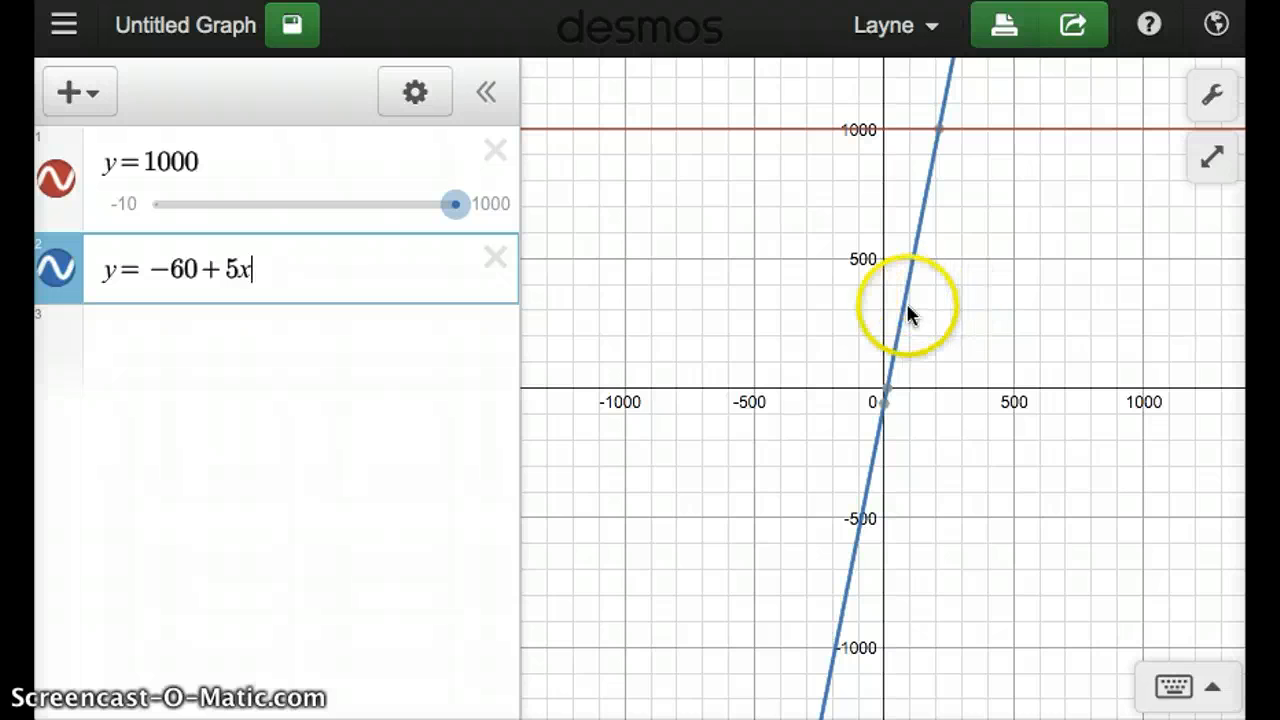
pyautogui.click(937, 132)
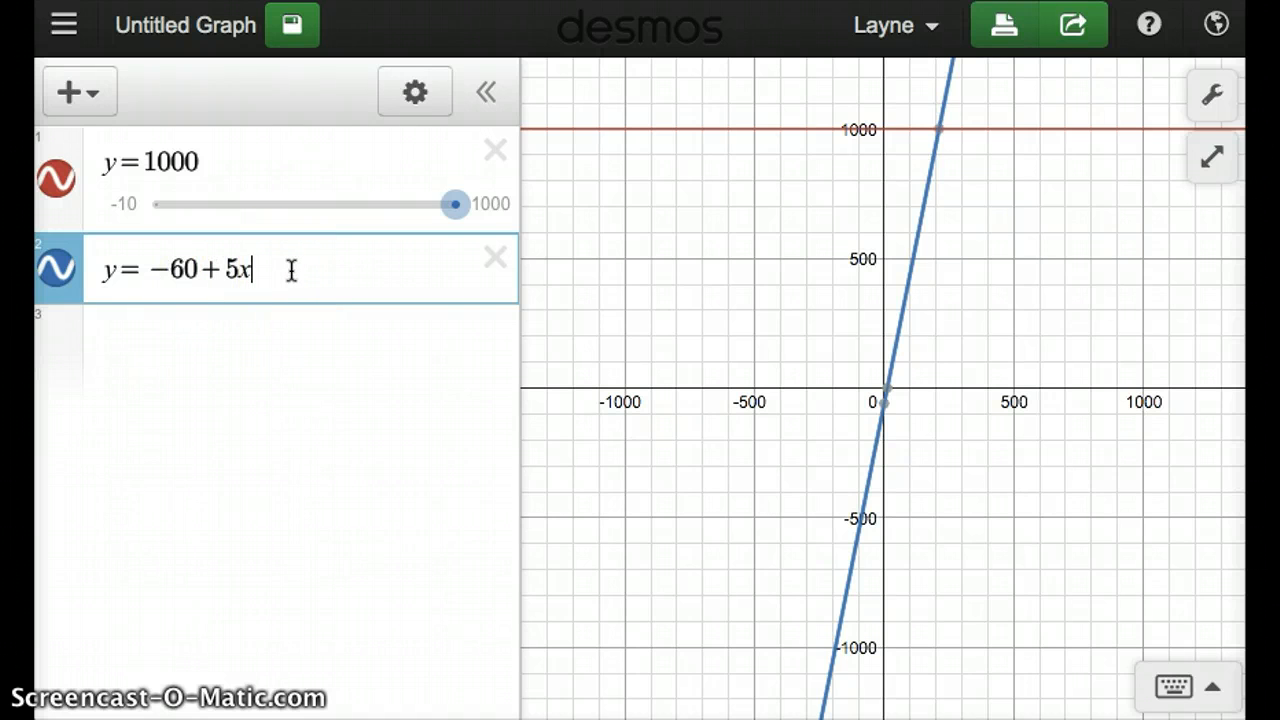
# - Graph the line y=-60+10x as the third expression and compare where it meets the y=1000 line
pyautogui.press('Return')
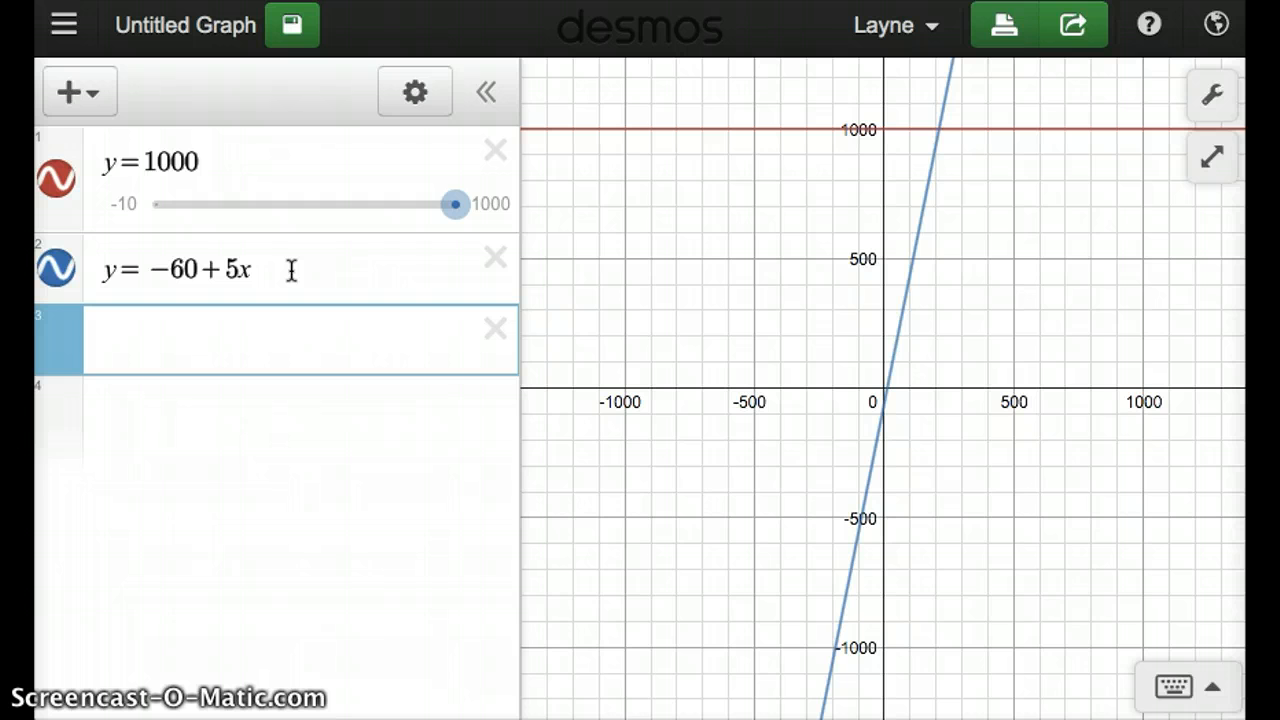
pyautogui.write('y=−6')
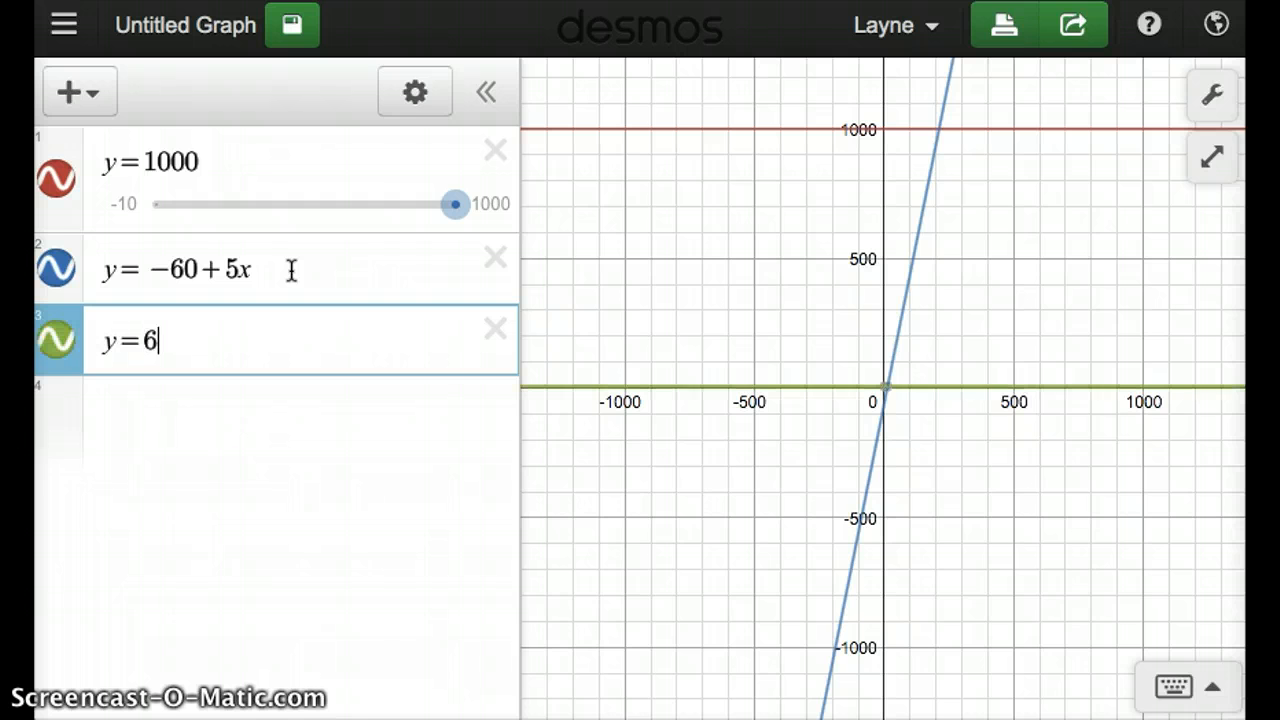
pyautogui.write('0')
pyautogui.press('BackSpace')
pyautogui.press('BackSpace')
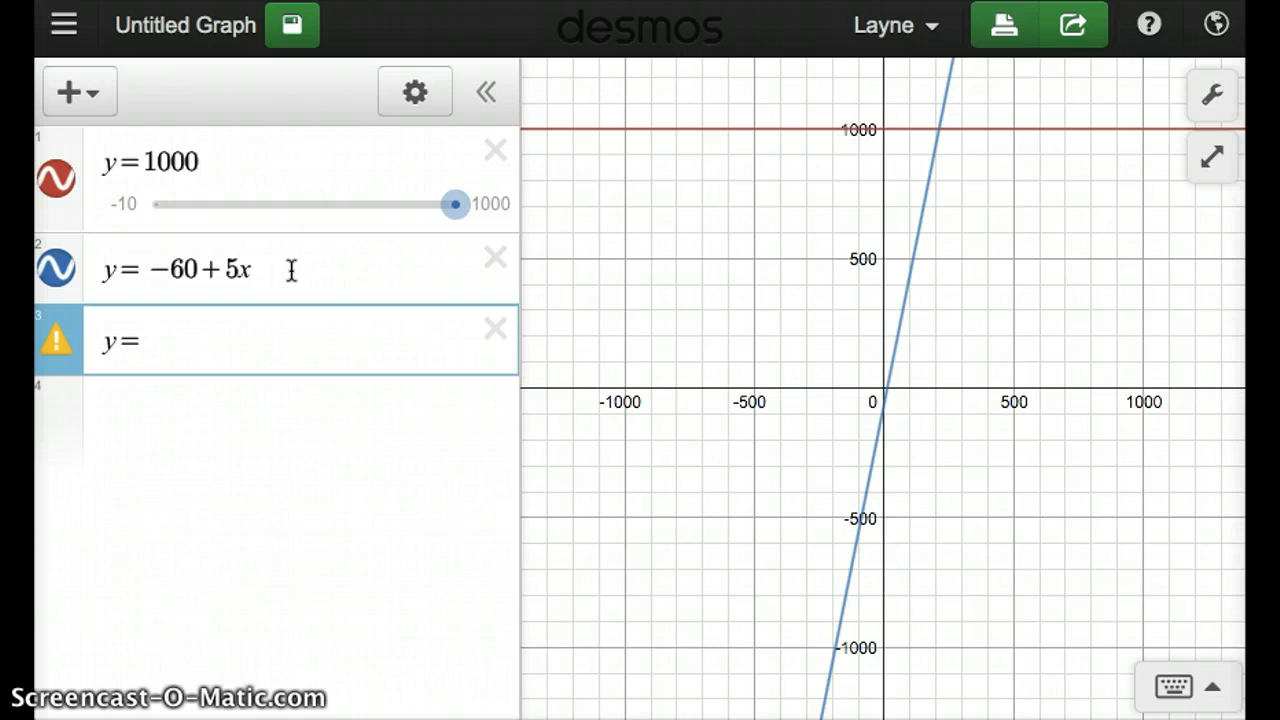
pyautogui.write('-60 ')
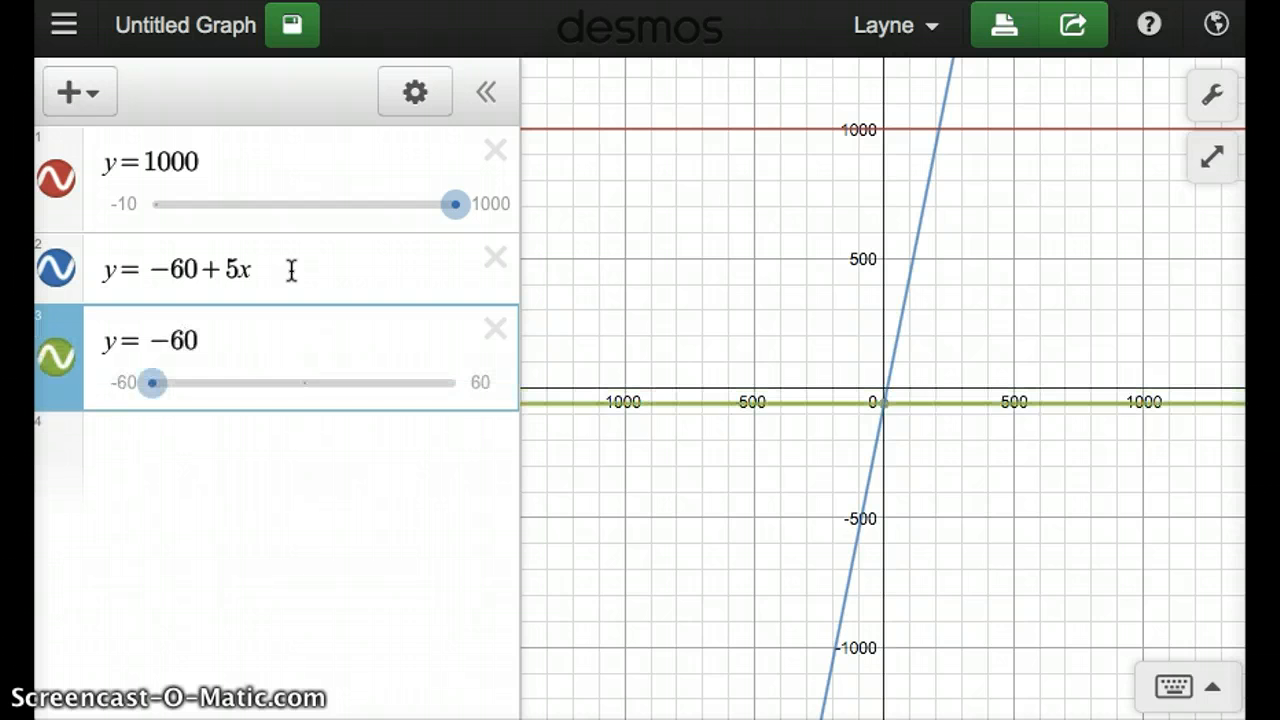
pyautogui.write('+ 10')
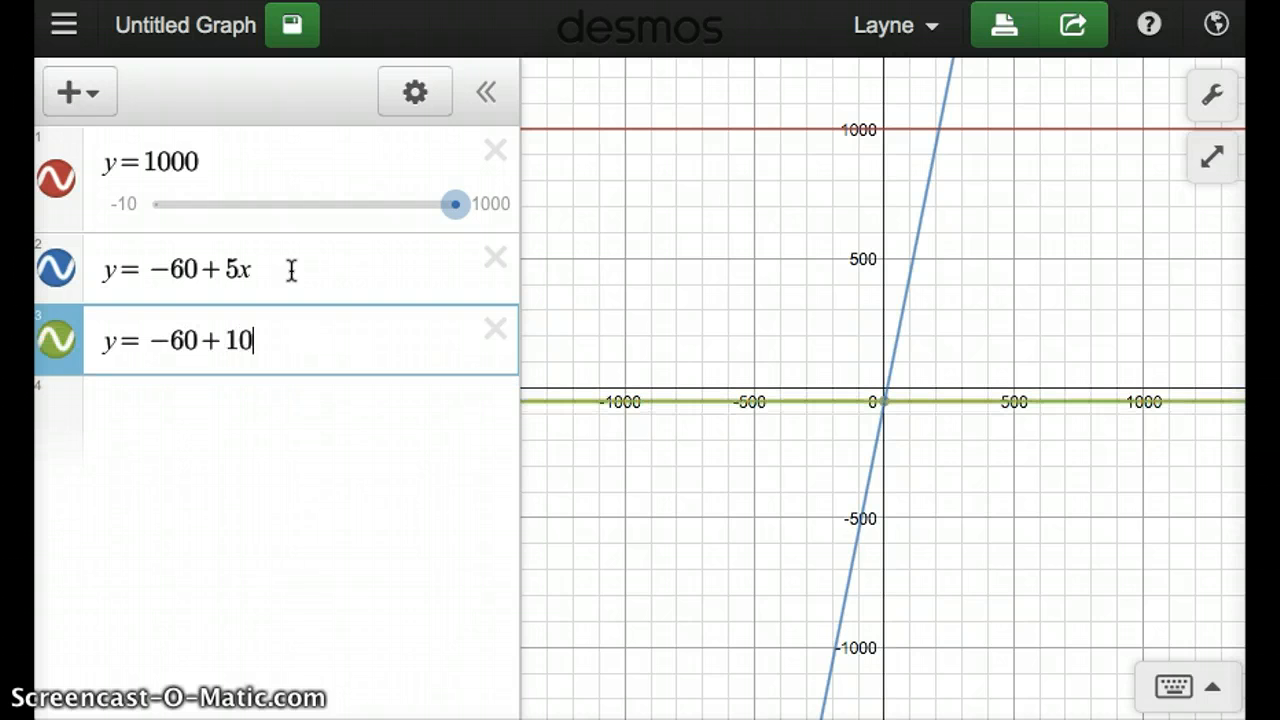
pyautogui.write('x')
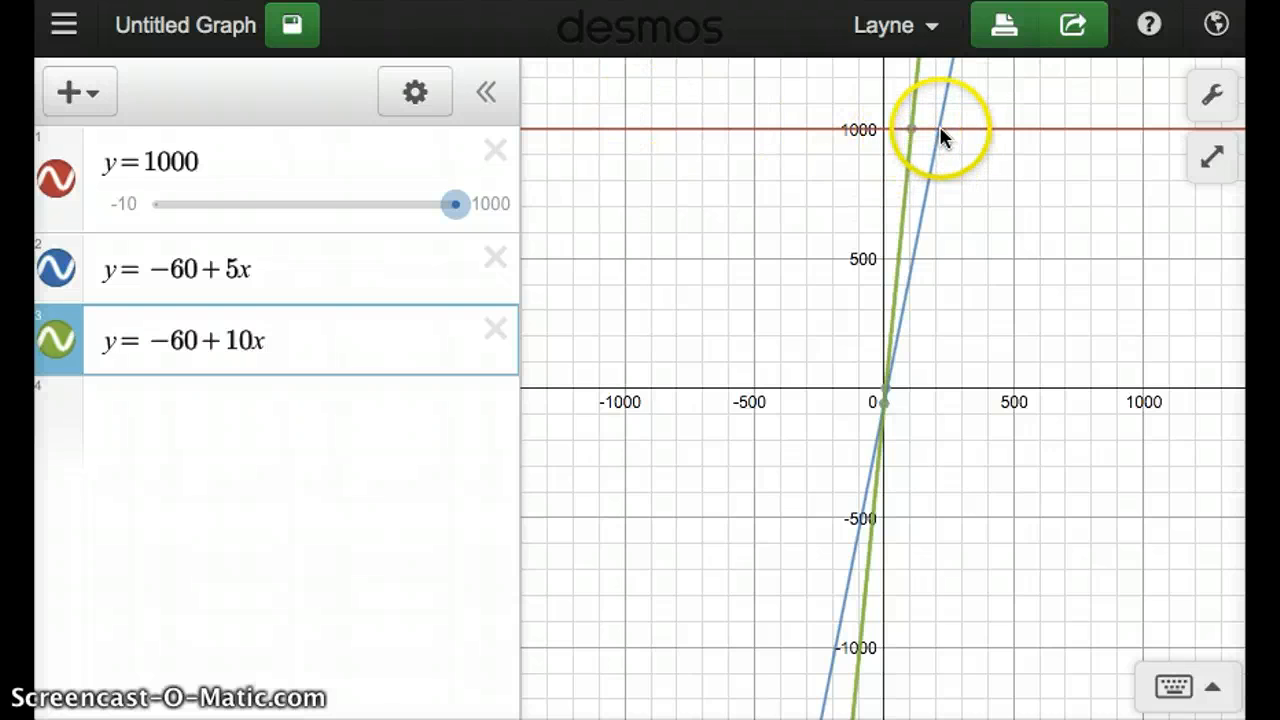
pyautogui.moveTo(916, 138)
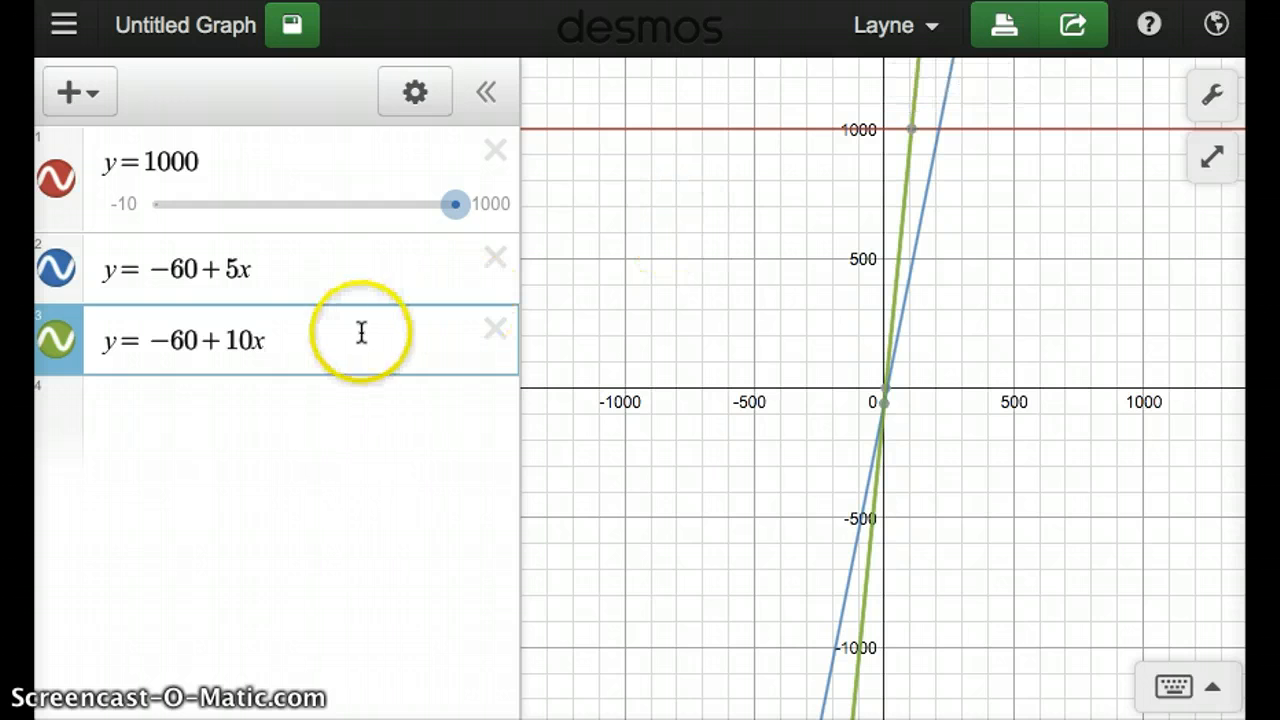
# - Graph the line y=-200+7x as the fourth expression
pyautogui.press('Return')
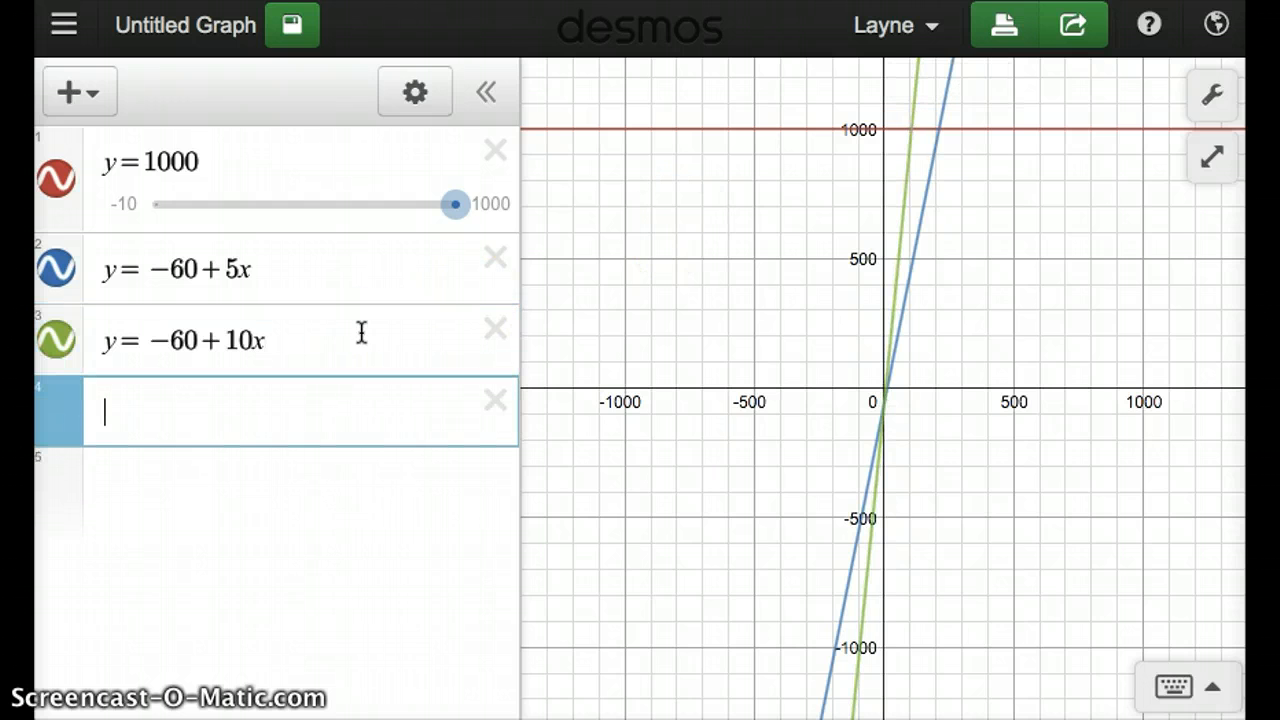
pyautogui.write('y=-')
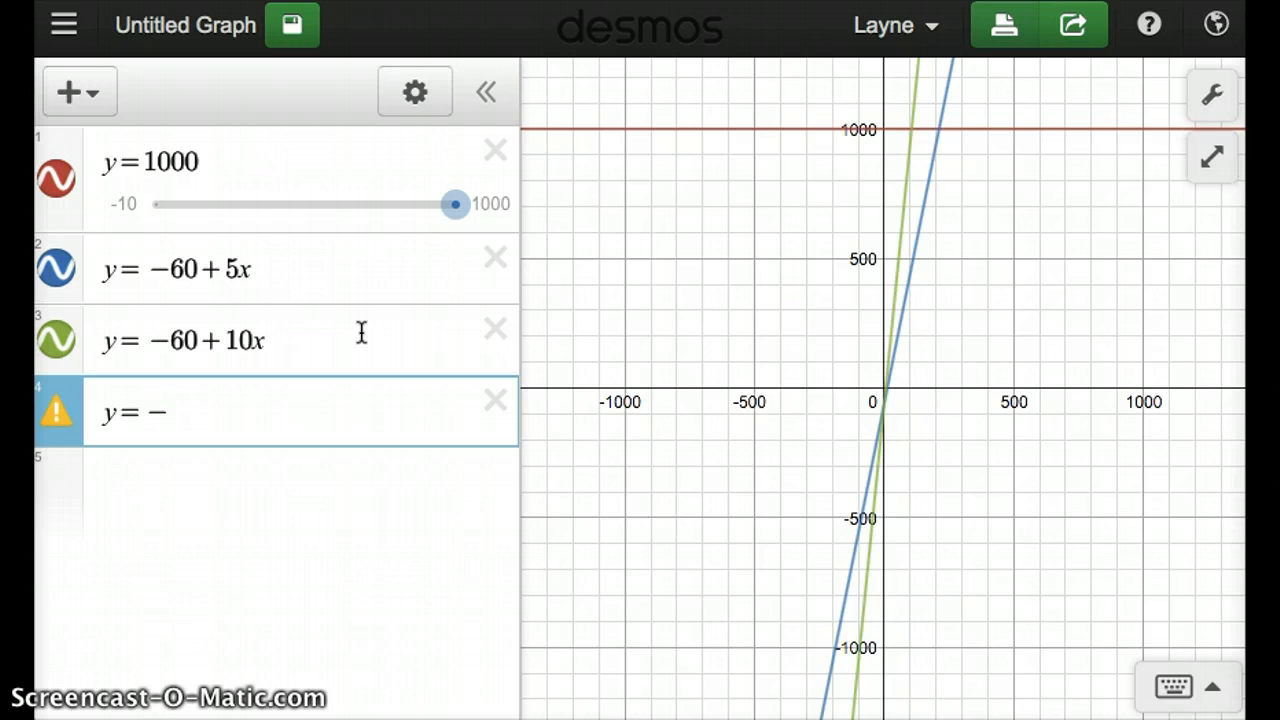
pyautogui.write('200')
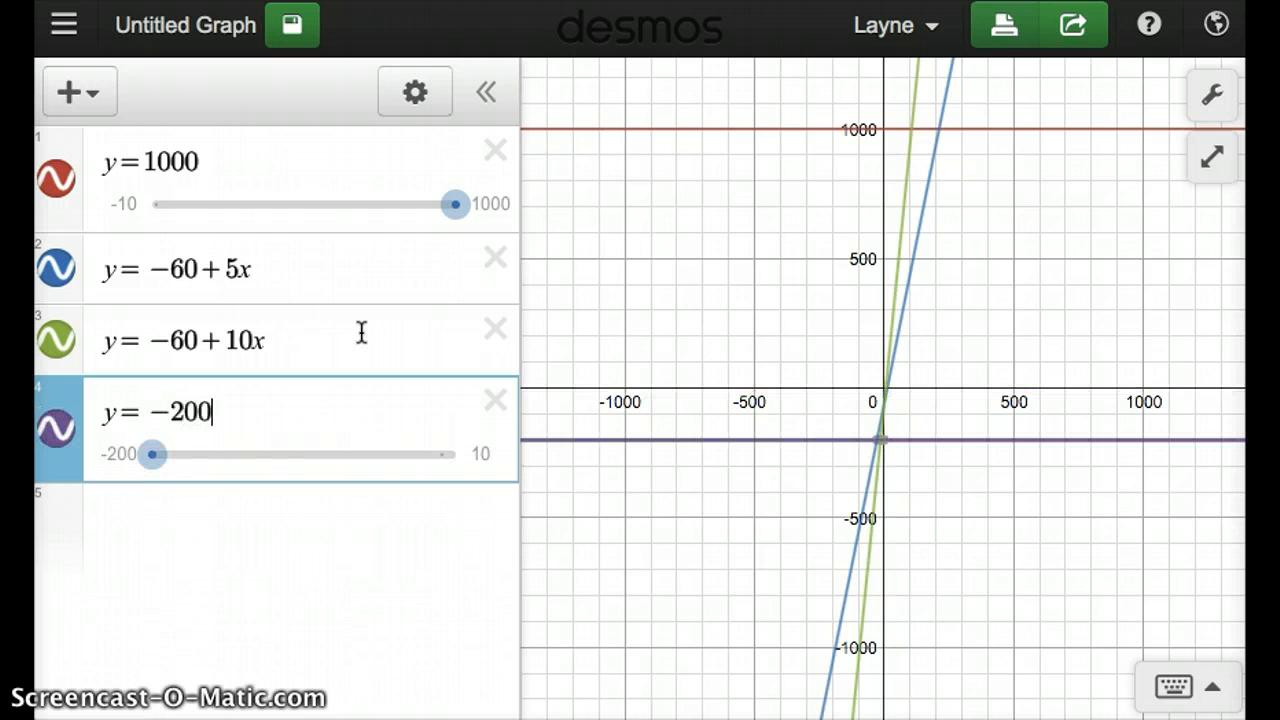
pyautogui.write('+')
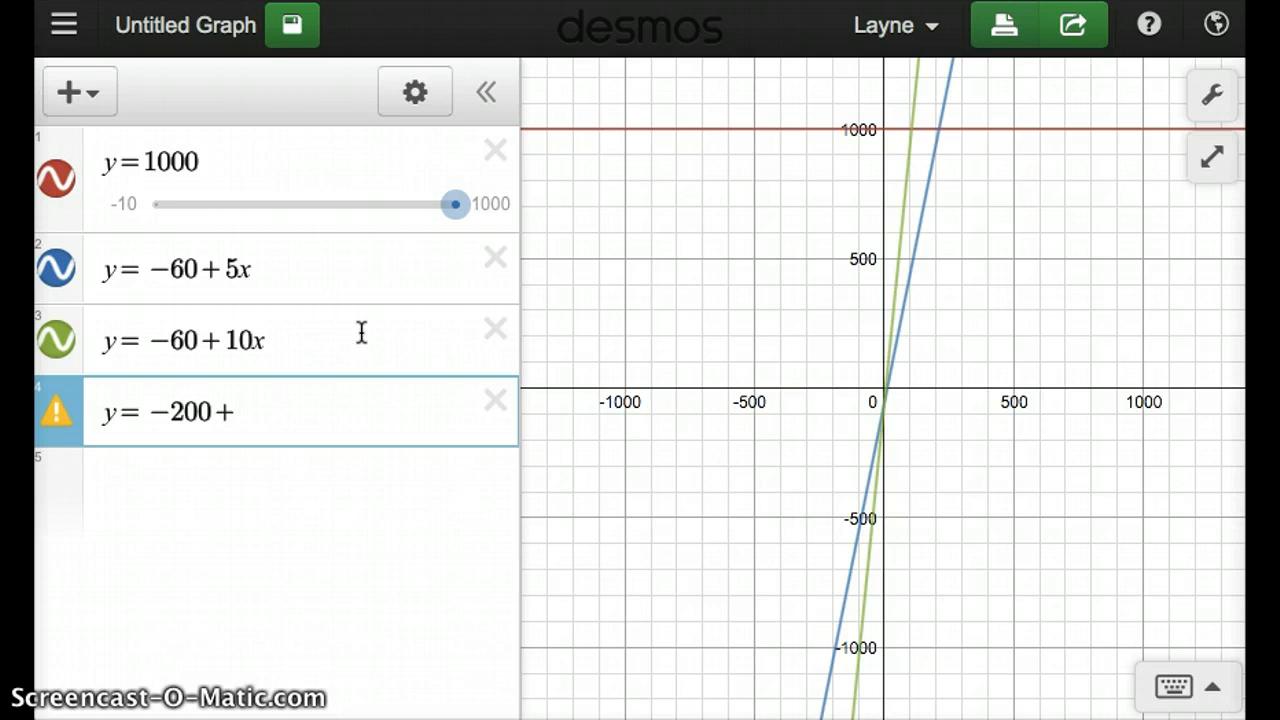
pyautogui.write('7')
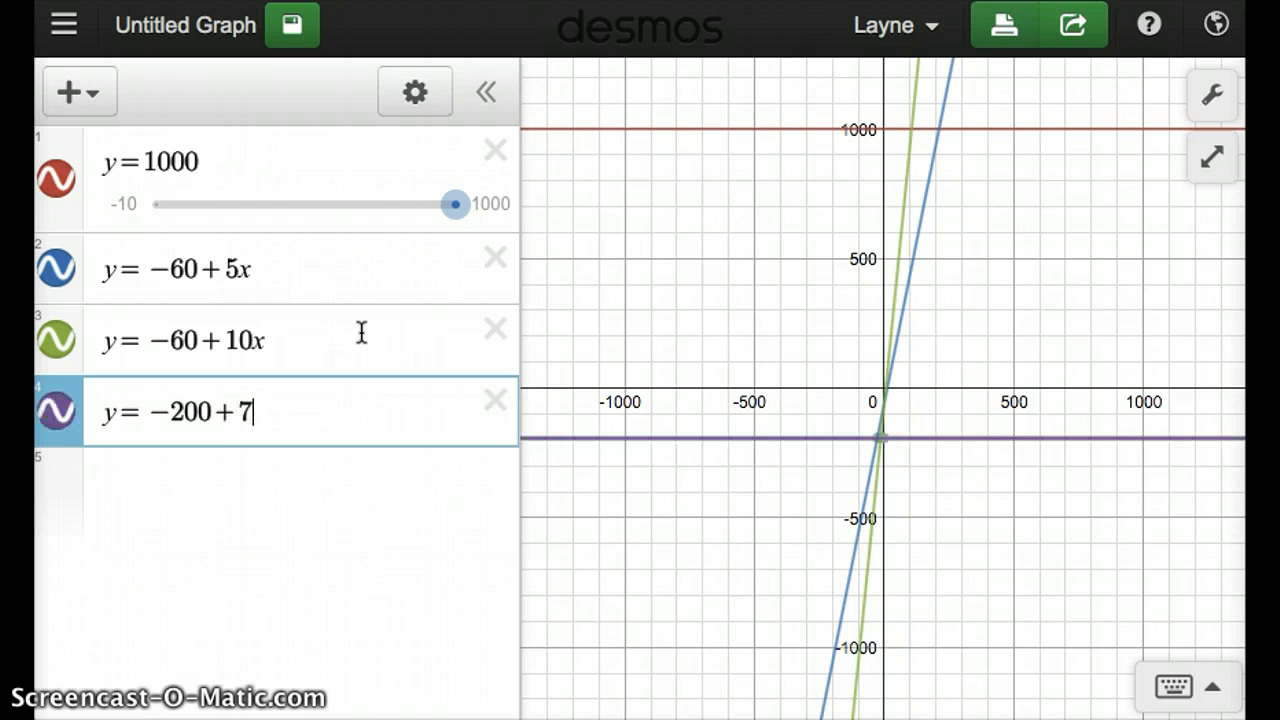
pyautogui.write('x')
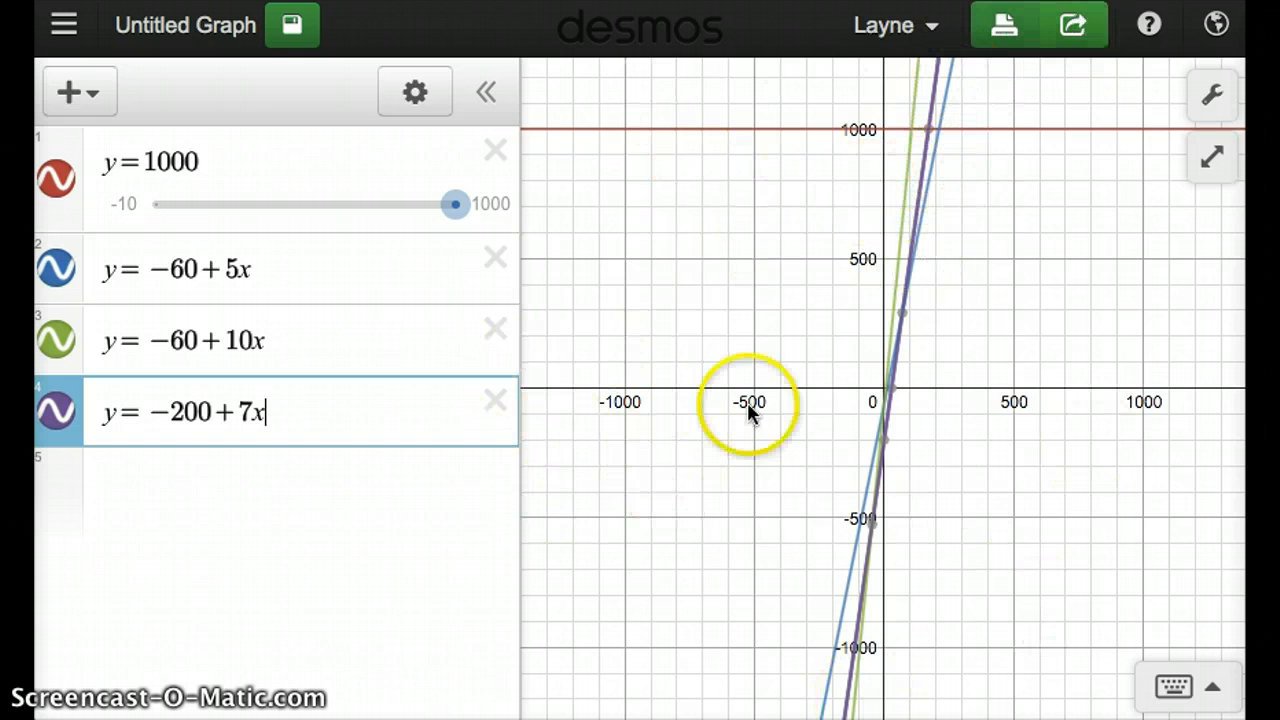
# - Set the lower limit of the graph's x-axis range to -10
pyautogui.click(1215, 97)
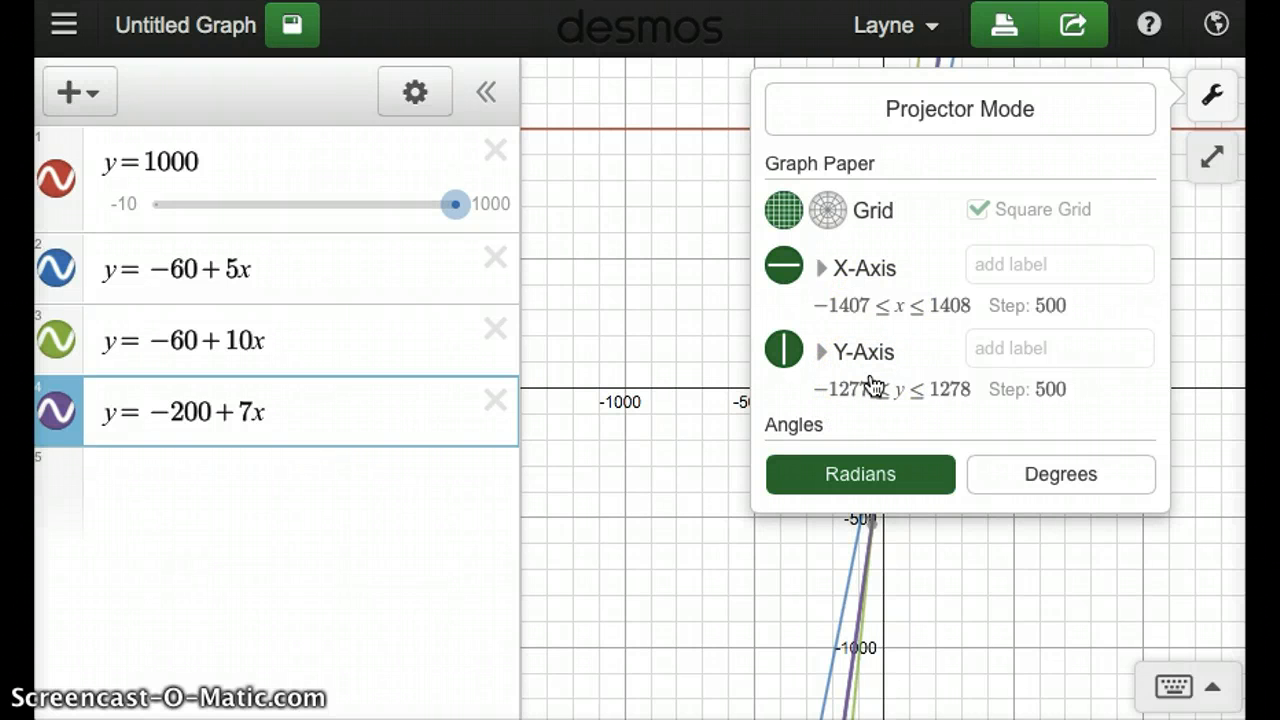
pyautogui.click(850, 310)
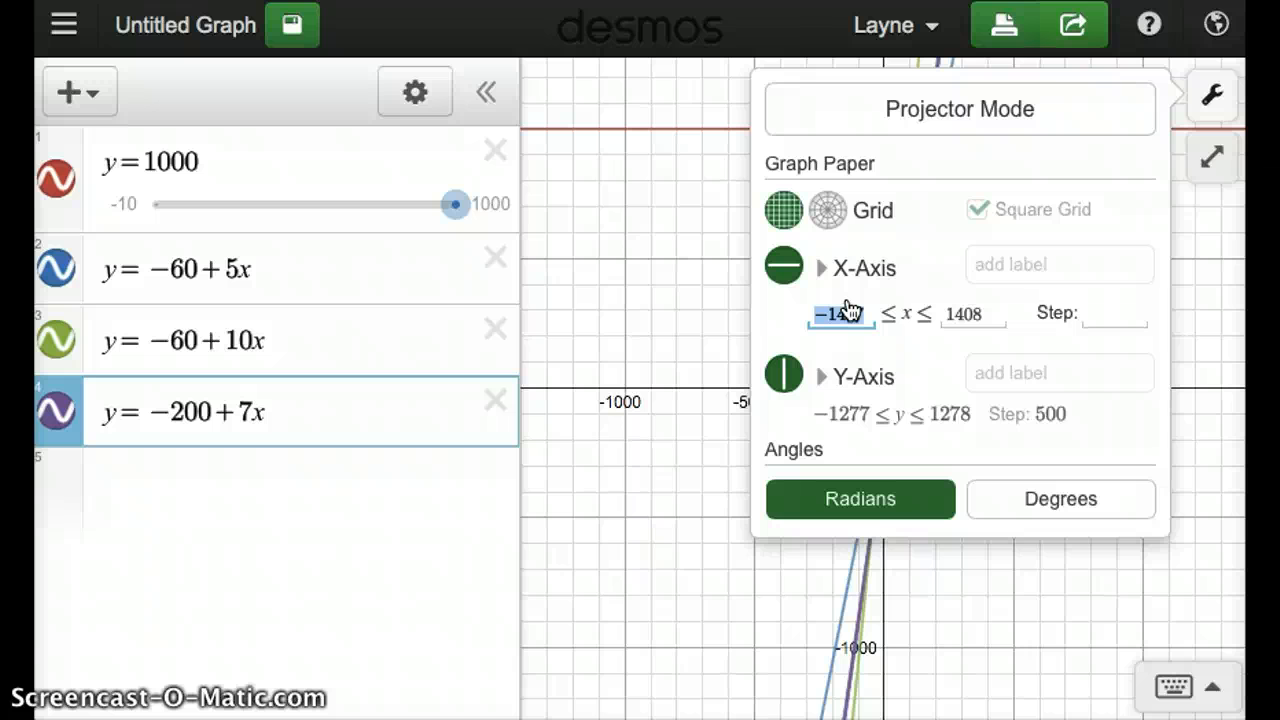
pyautogui.write('-10')
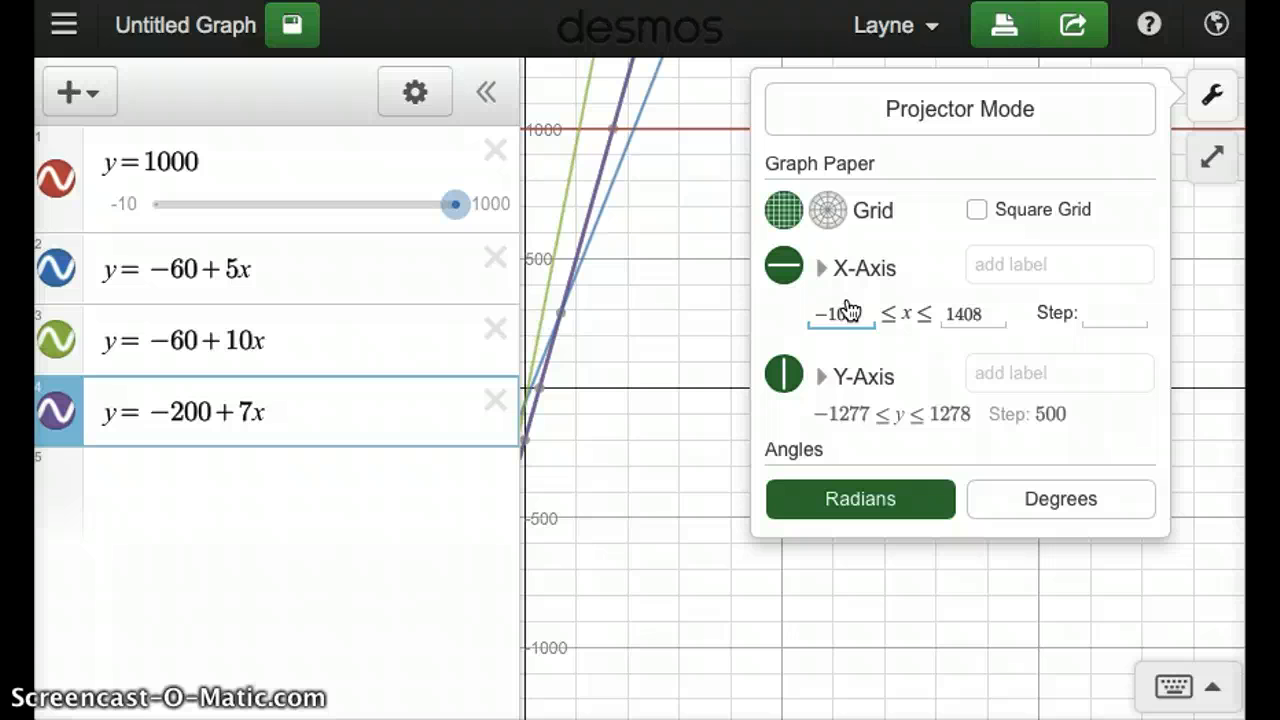
pyautogui.press('Tab')
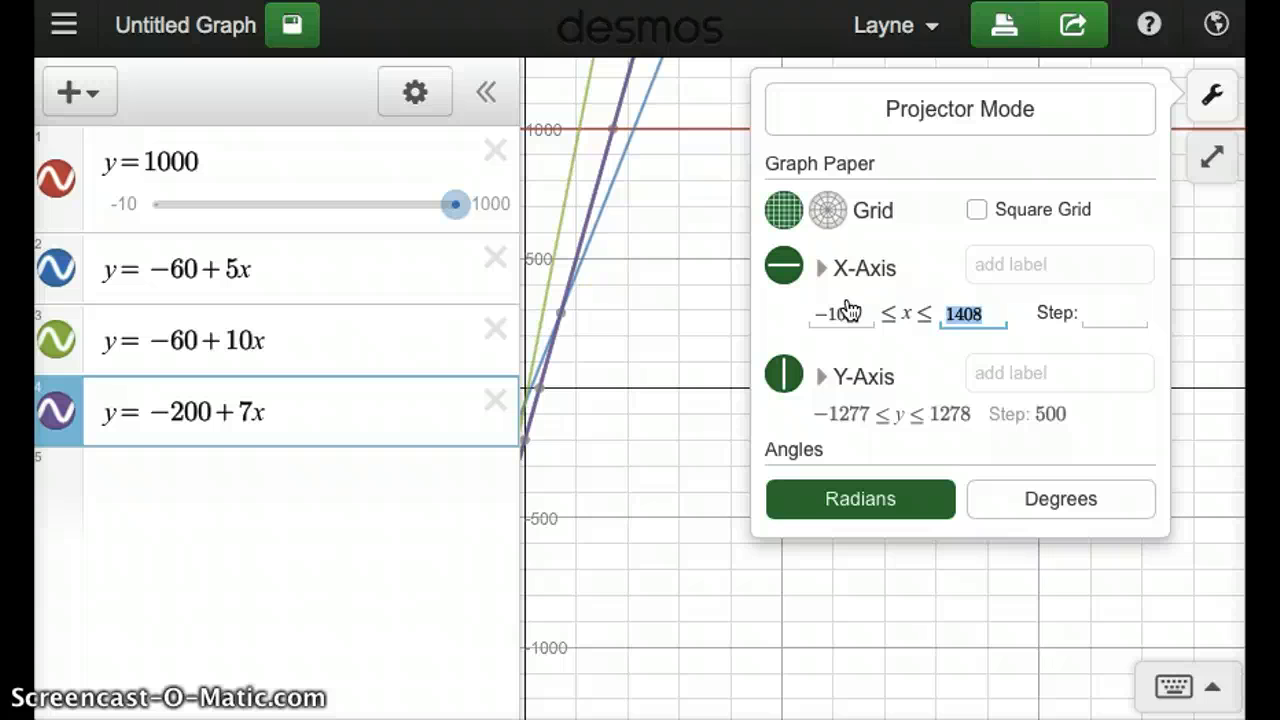
# - Inspect the intersections of the y=-200+7x and y=-60+5x lines with the y=1000 line
pyautogui.click(612, 131)
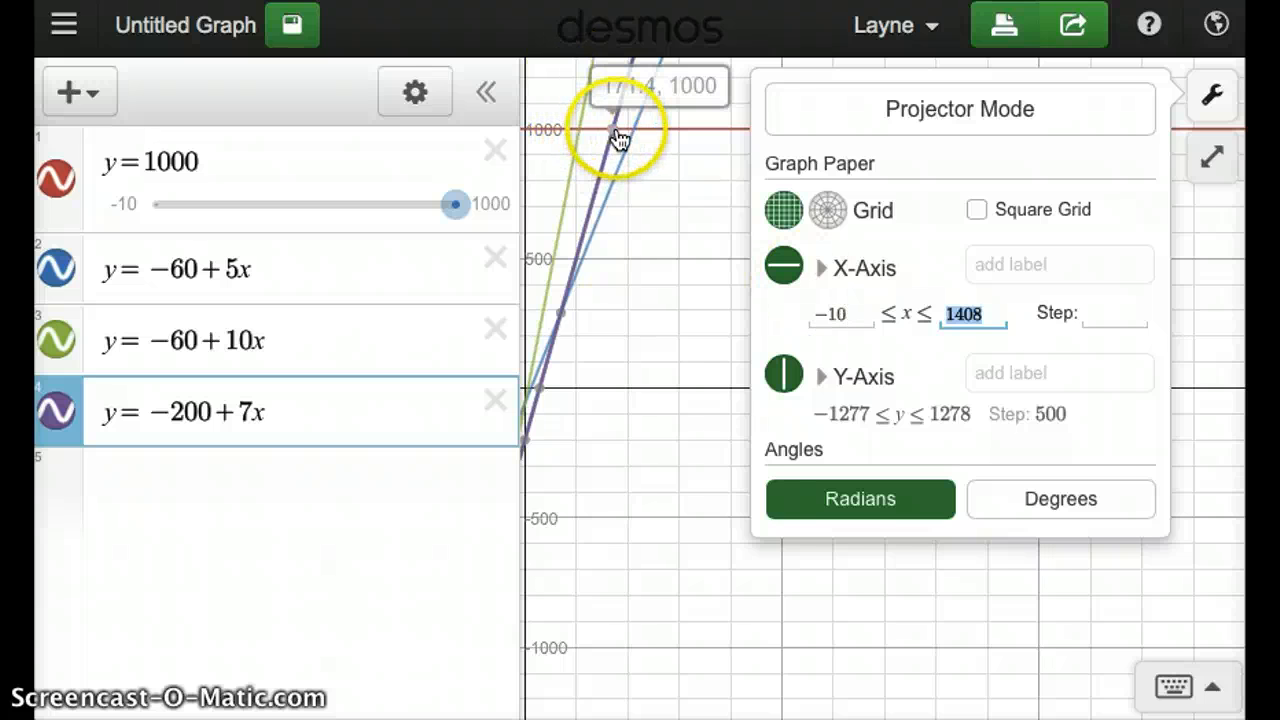
pyautogui.click(614, 131)
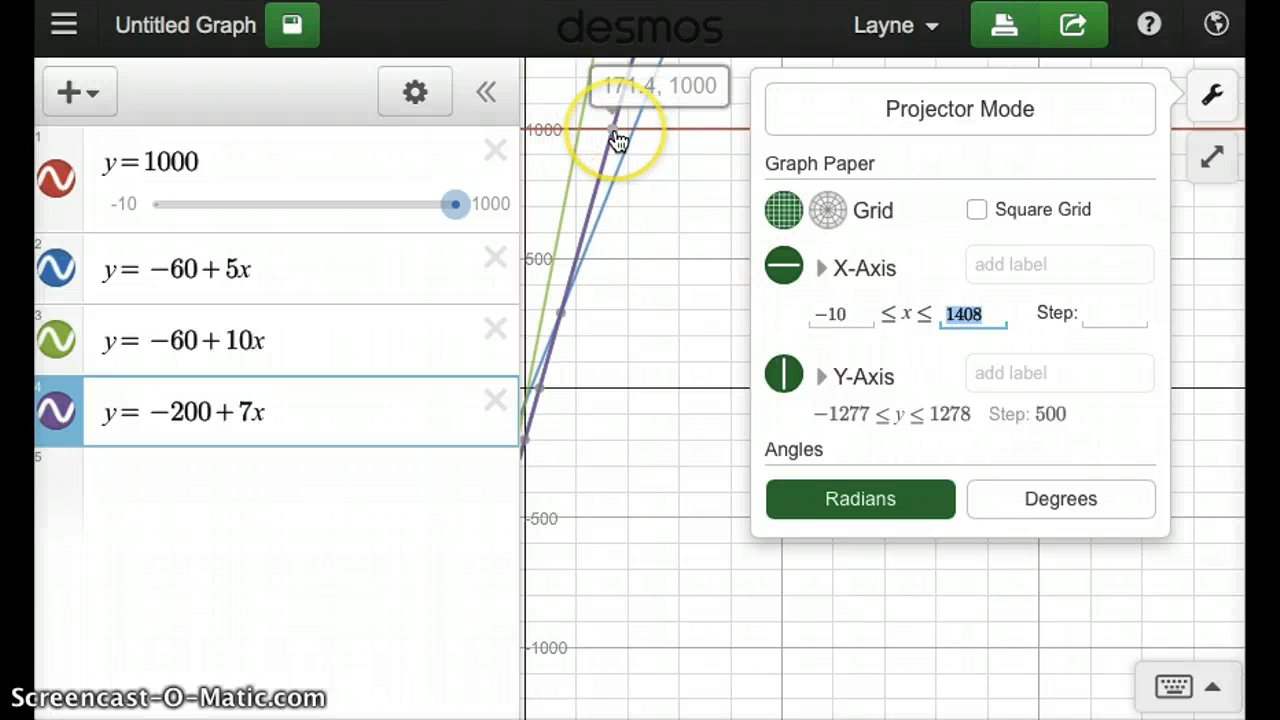
pyautogui.click(634, 129)
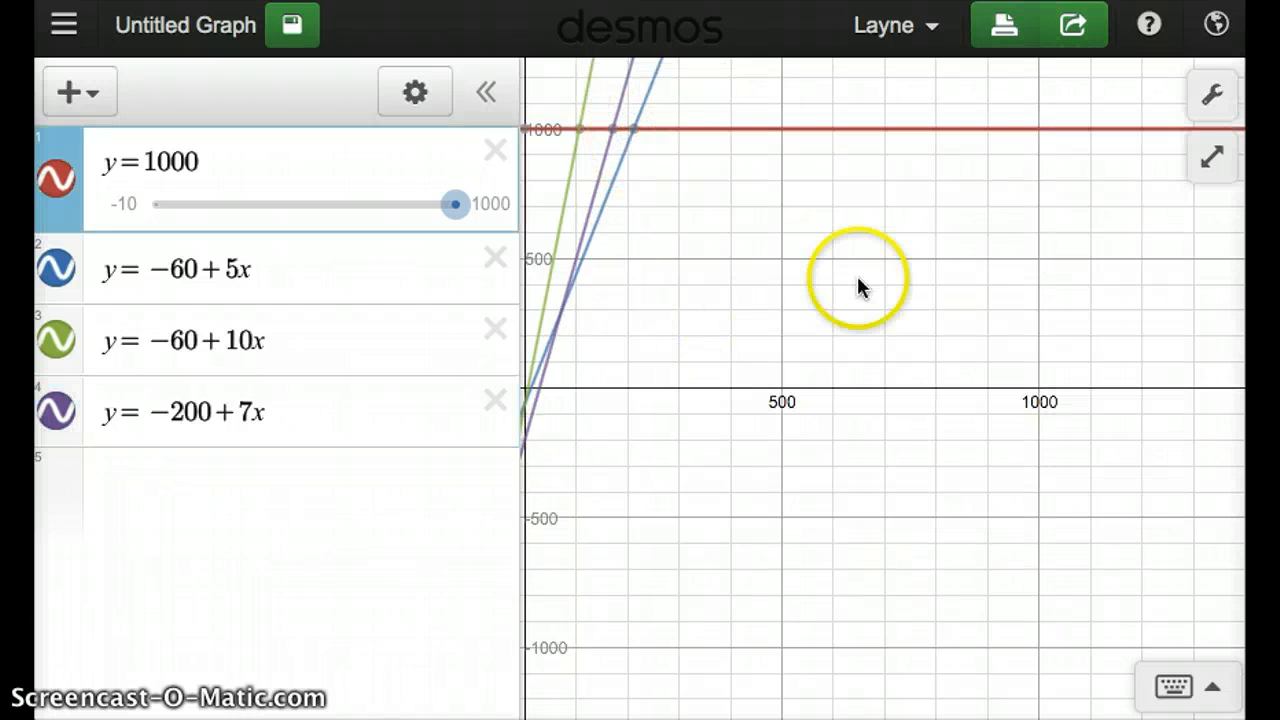
# - Set the upper limit of the graph's x-axis range to 300
pyautogui.click(1207, 110)
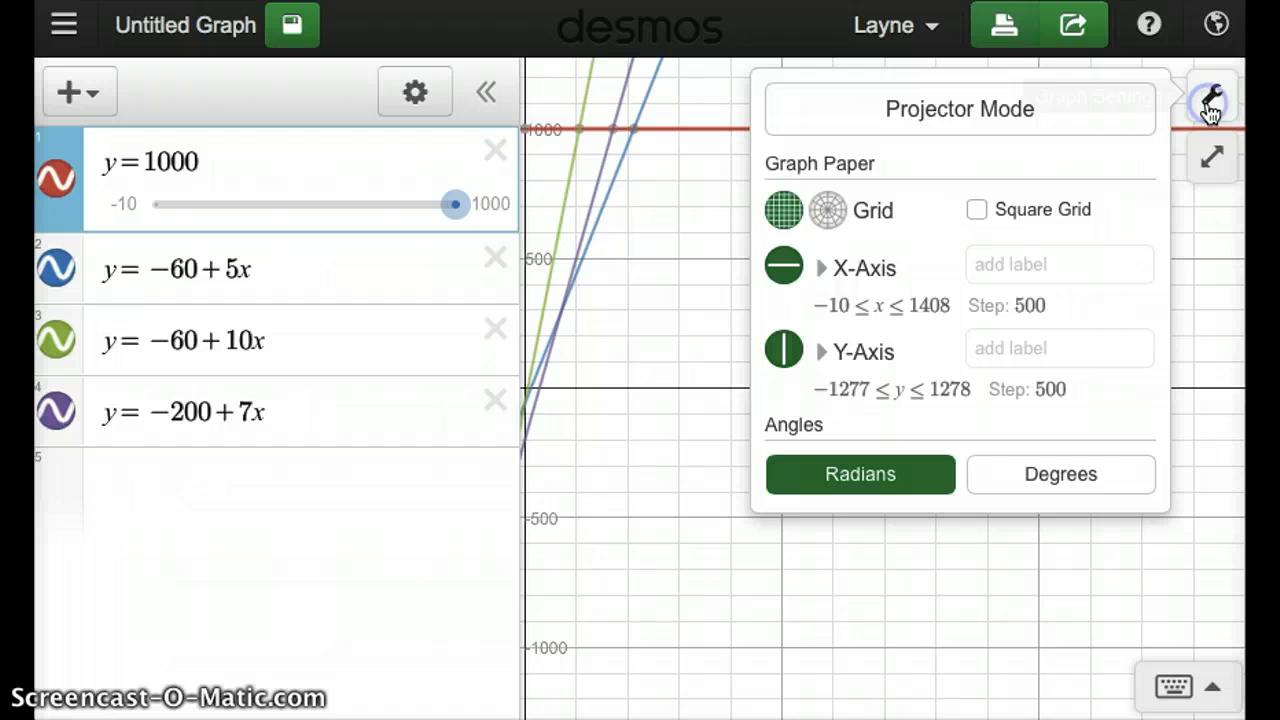
pyautogui.click(1057, 308)
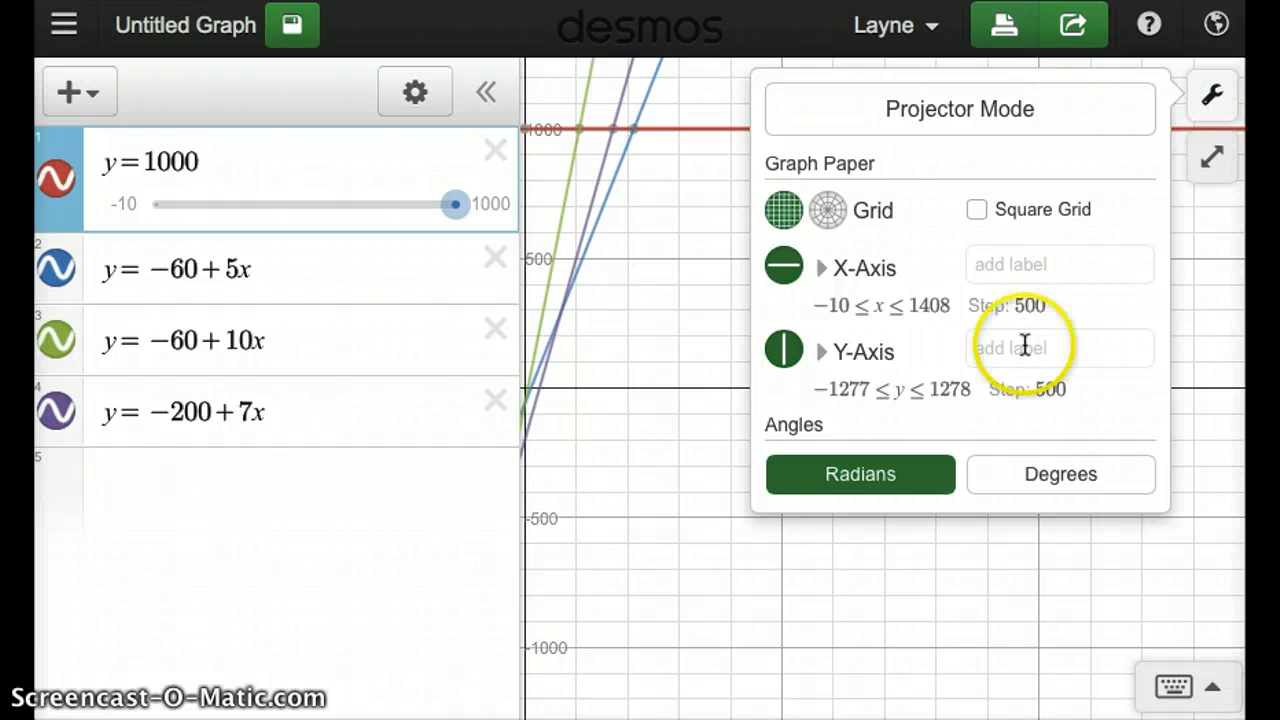
pyautogui.click(918, 313)
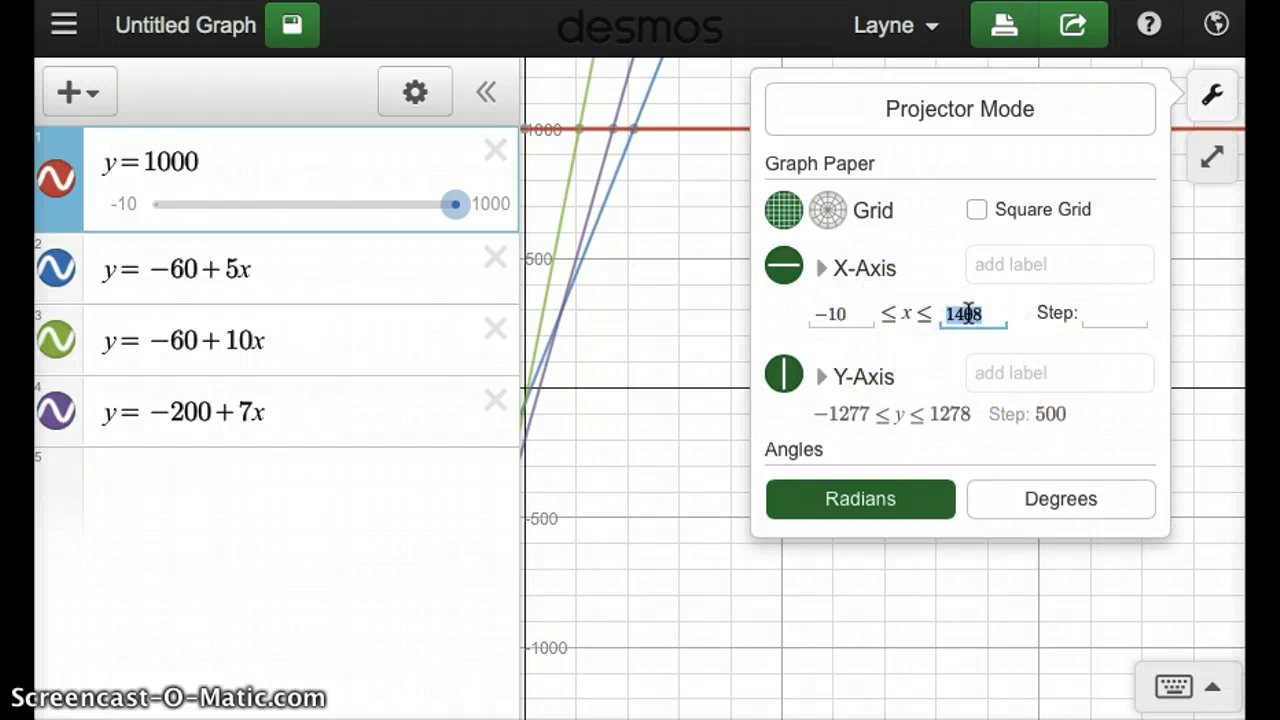
pyautogui.write('2')
pyautogui.press('BackSpace')
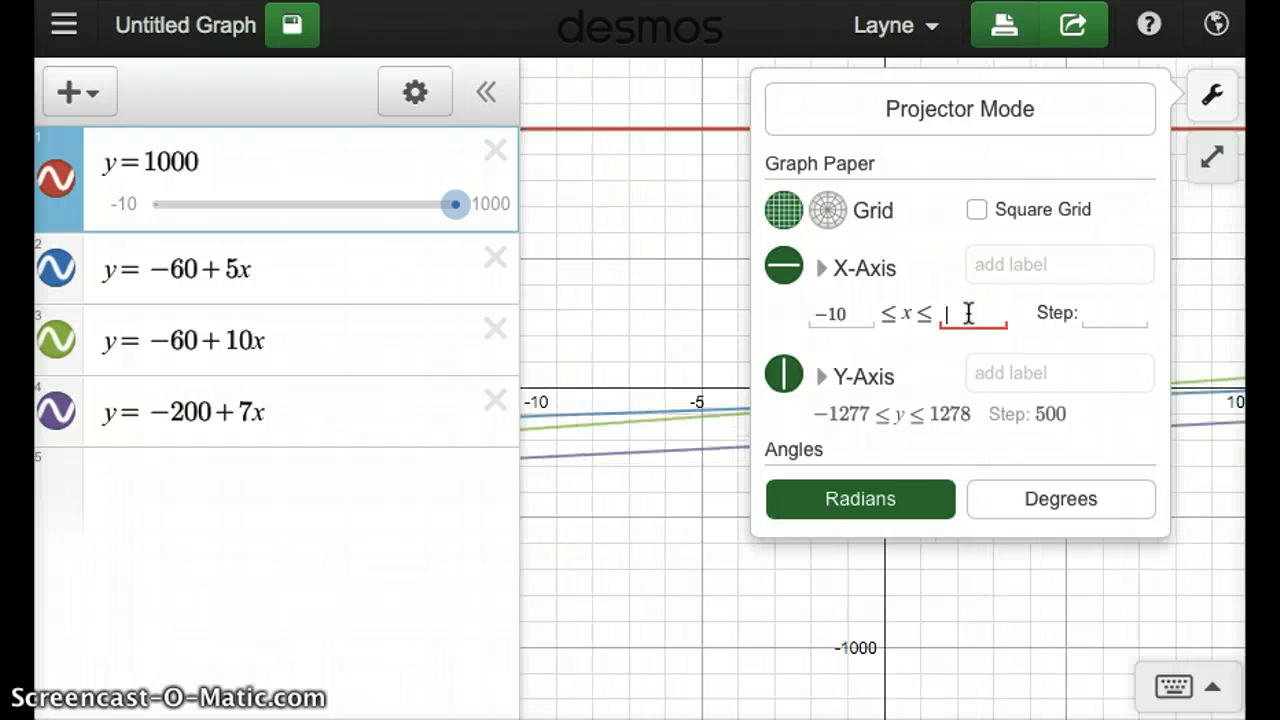
pyautogui.write('300')
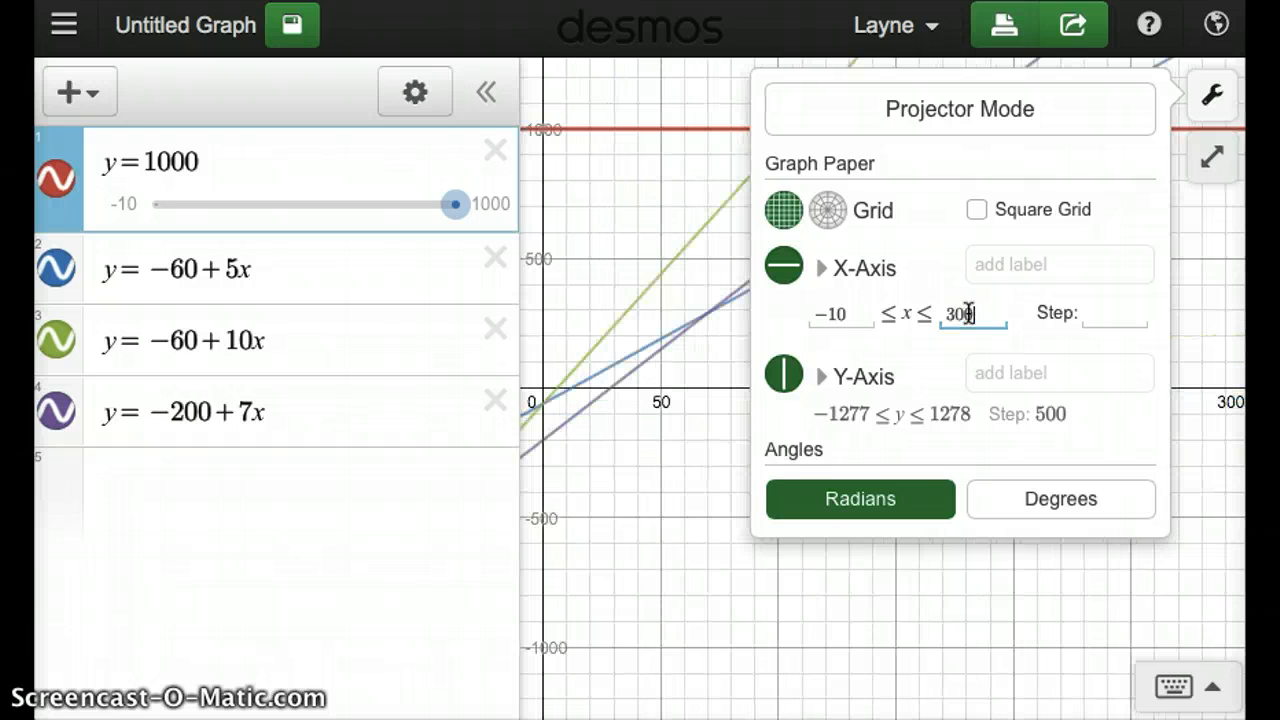
# - Set the graph's y-axis range from -250 to 2000 and close the graph settings
pyautogui.click(845, 415)
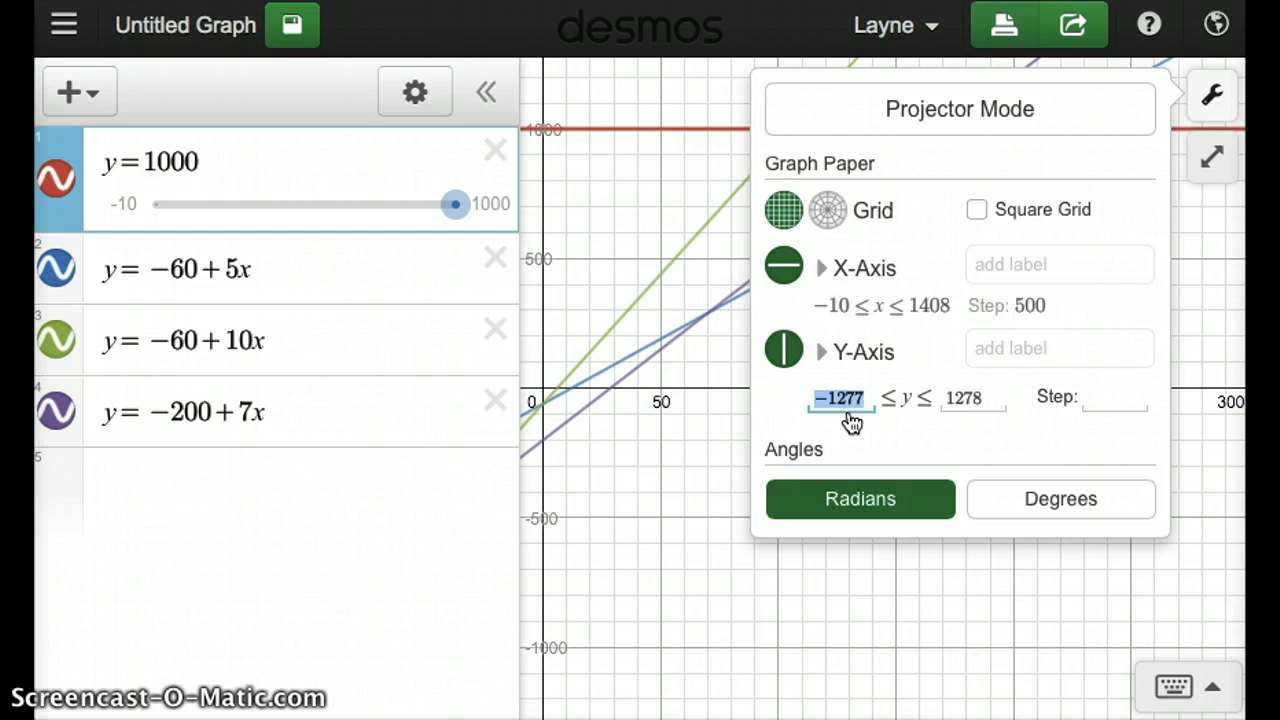
pyautogui.write('-1')
pyautogui.press('BackSpace')
pyautogui.write('2')
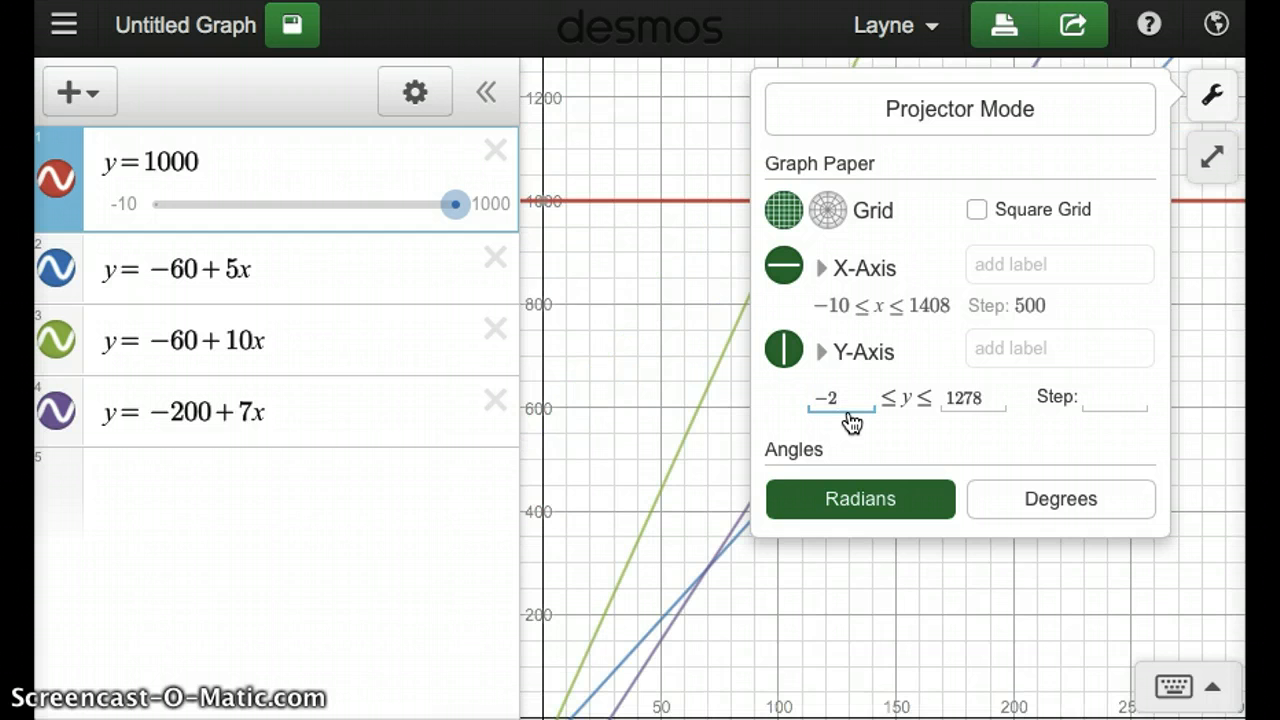
pyautogui.write('50')
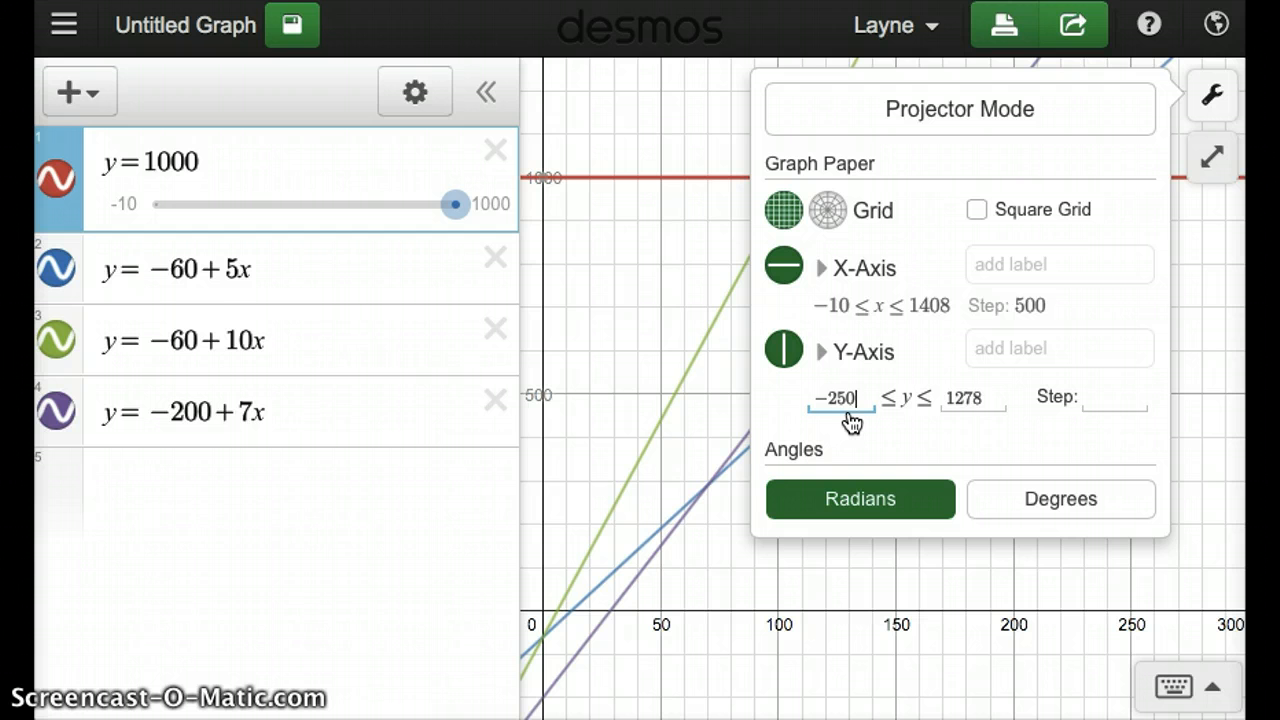
pyautogui.press('Tab')
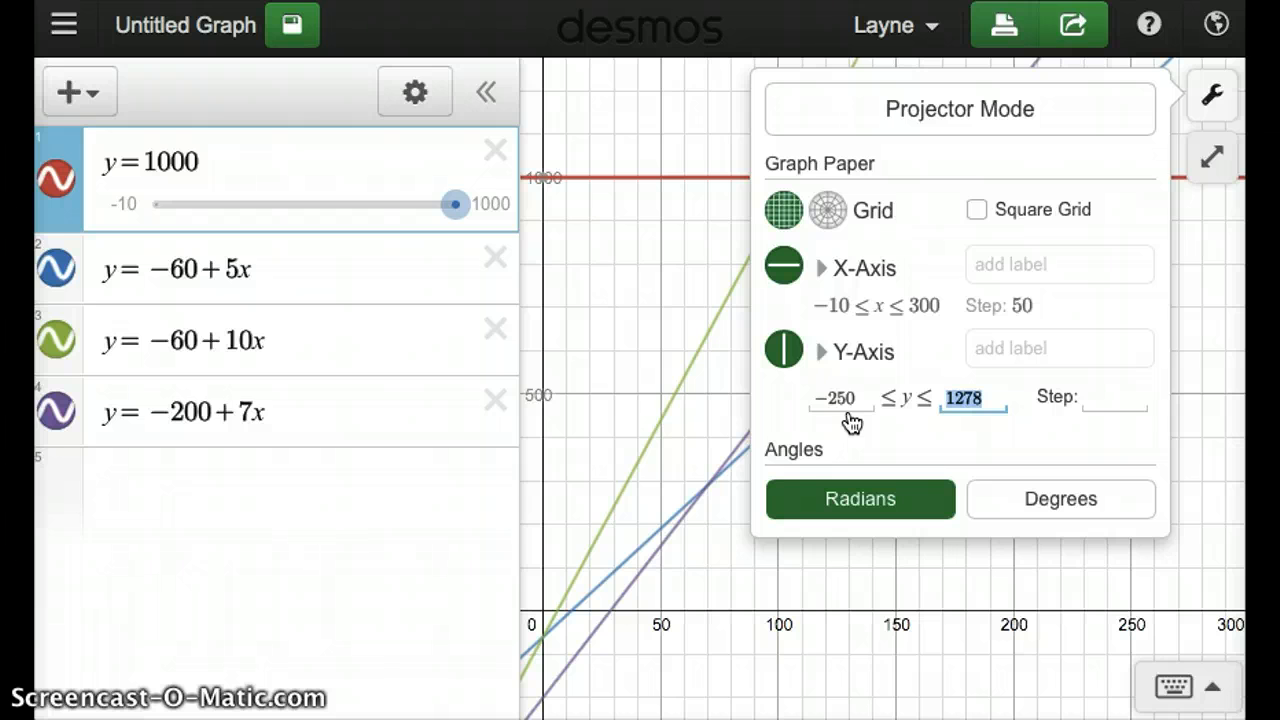
pyautogui.write('20')
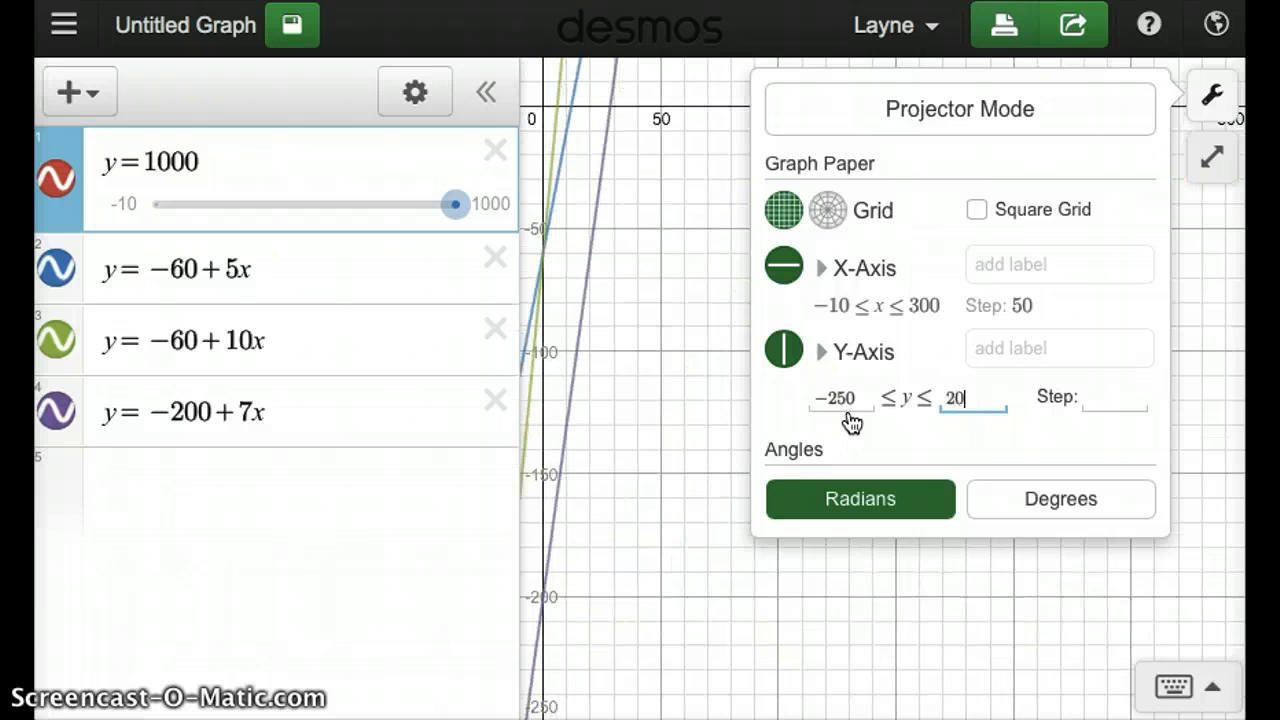
pyautogui.write('00')
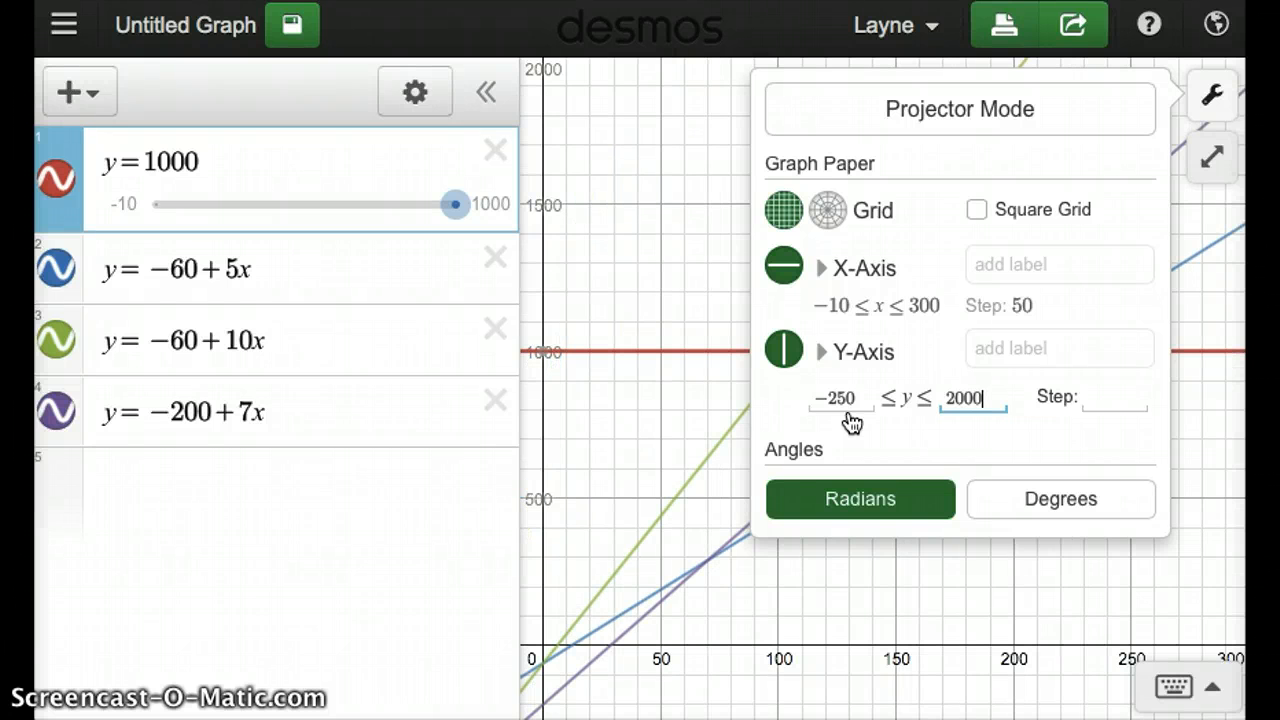
pyautogui.click(1212, 100)
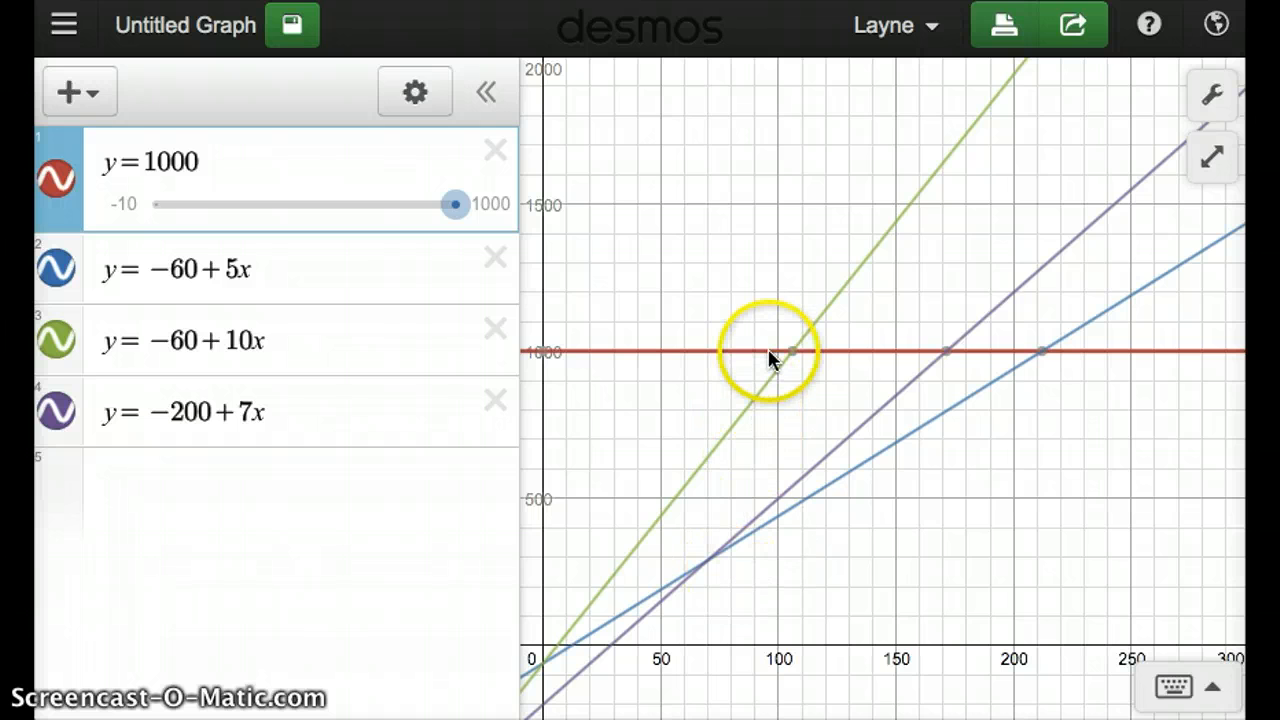
# - Label the points where the three sloped lines cross the y=1000 line with their coordinates
pyautogui.click(795, 358)
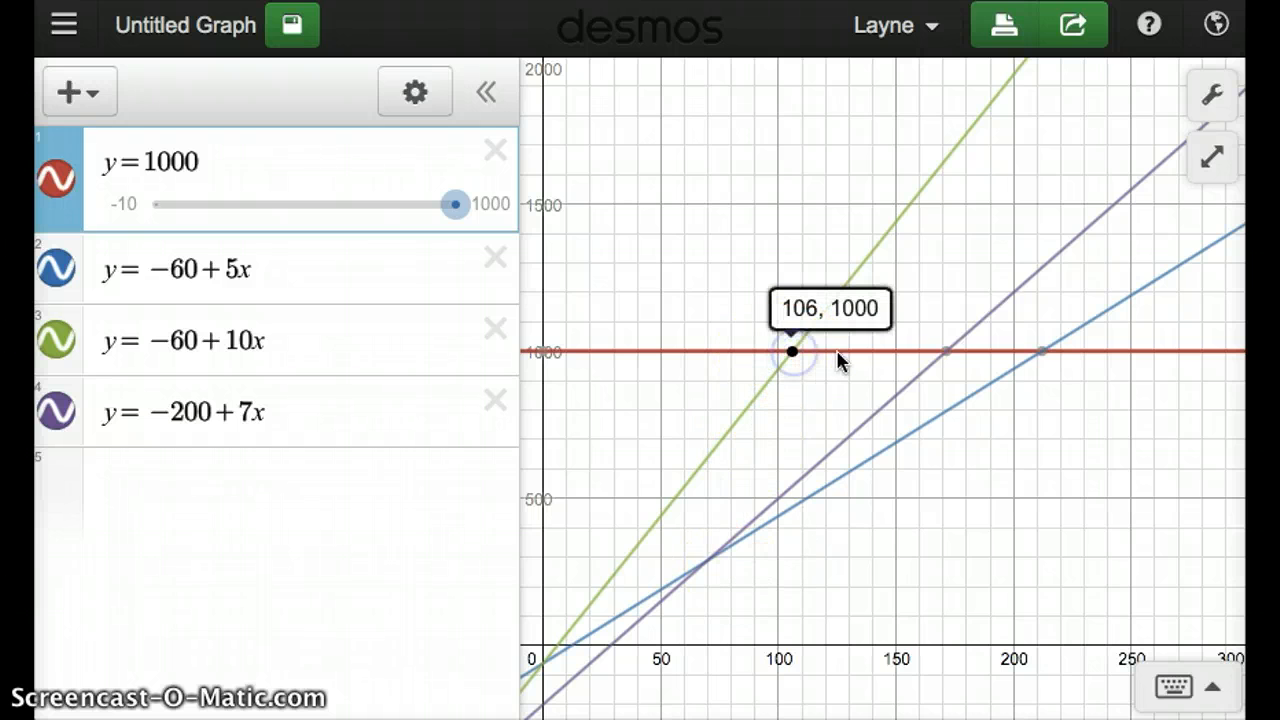
pyautogui.click(948, 354)
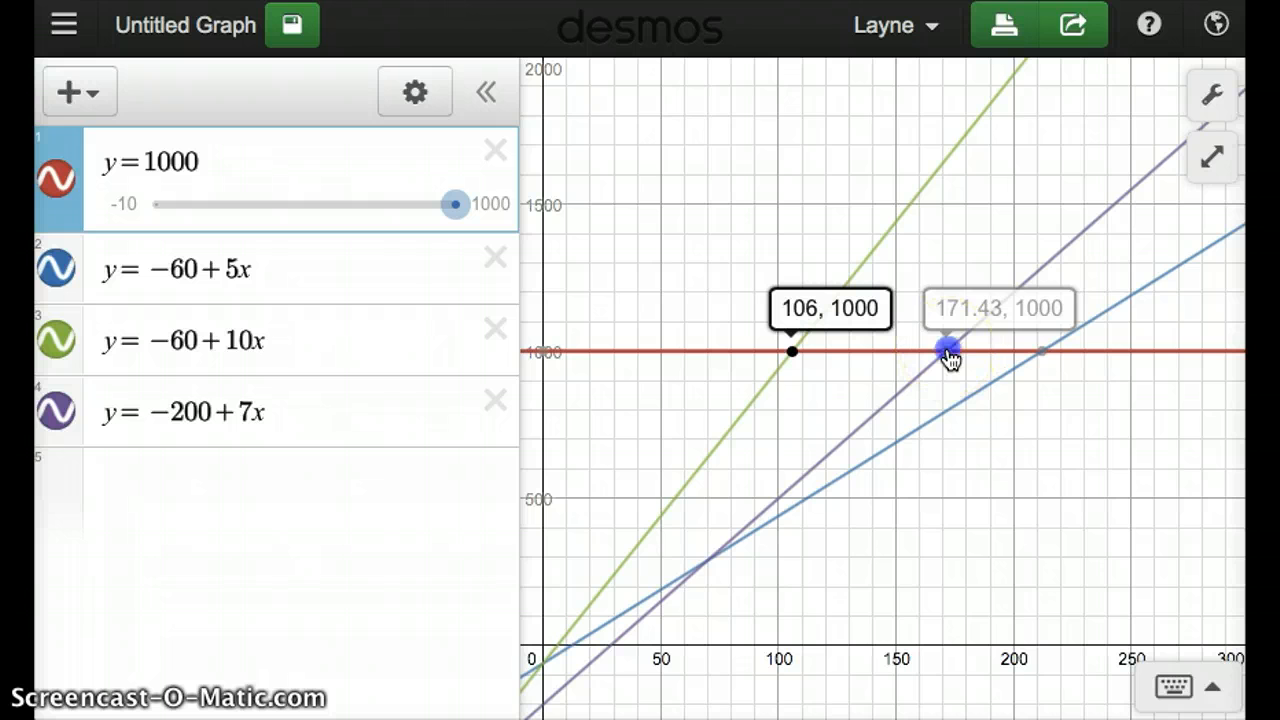
pyautogui.click(1040, 354)
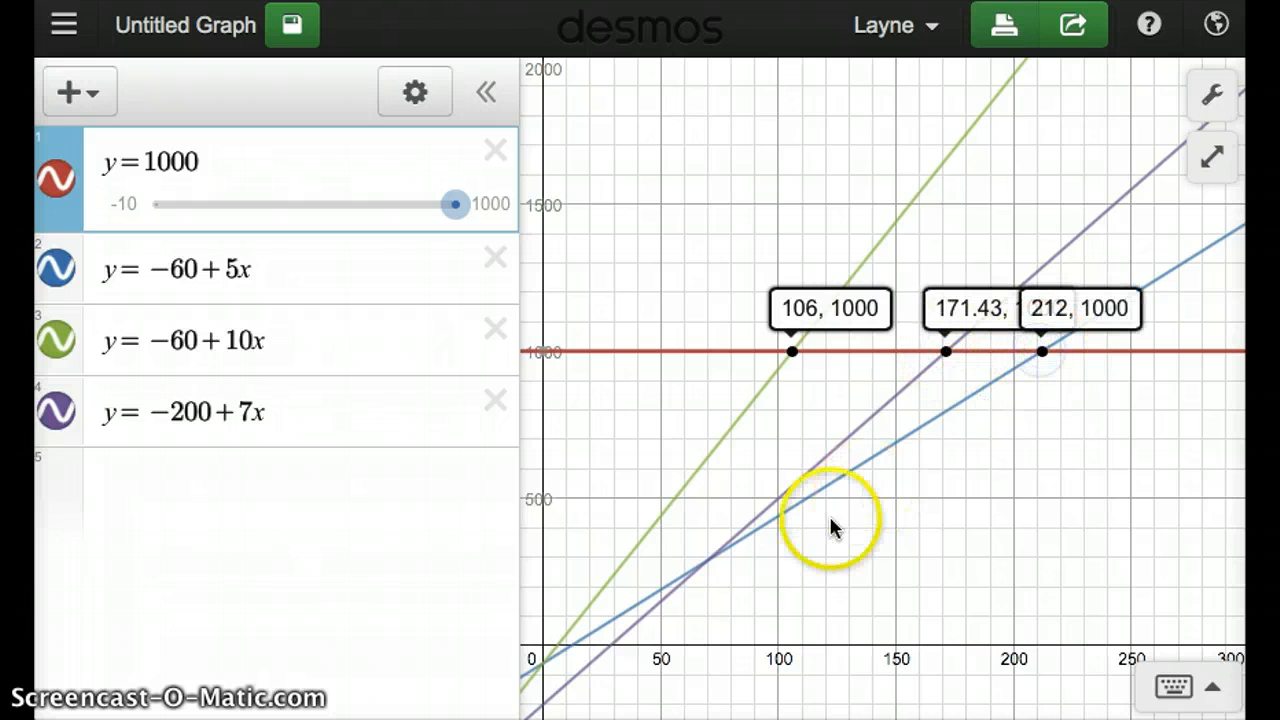
# - Label the x-intercepts of the y=-200+7x and y=-60+5x lines, and try to label that of the y=-60+10x line
pyautogui.click(612, 652)
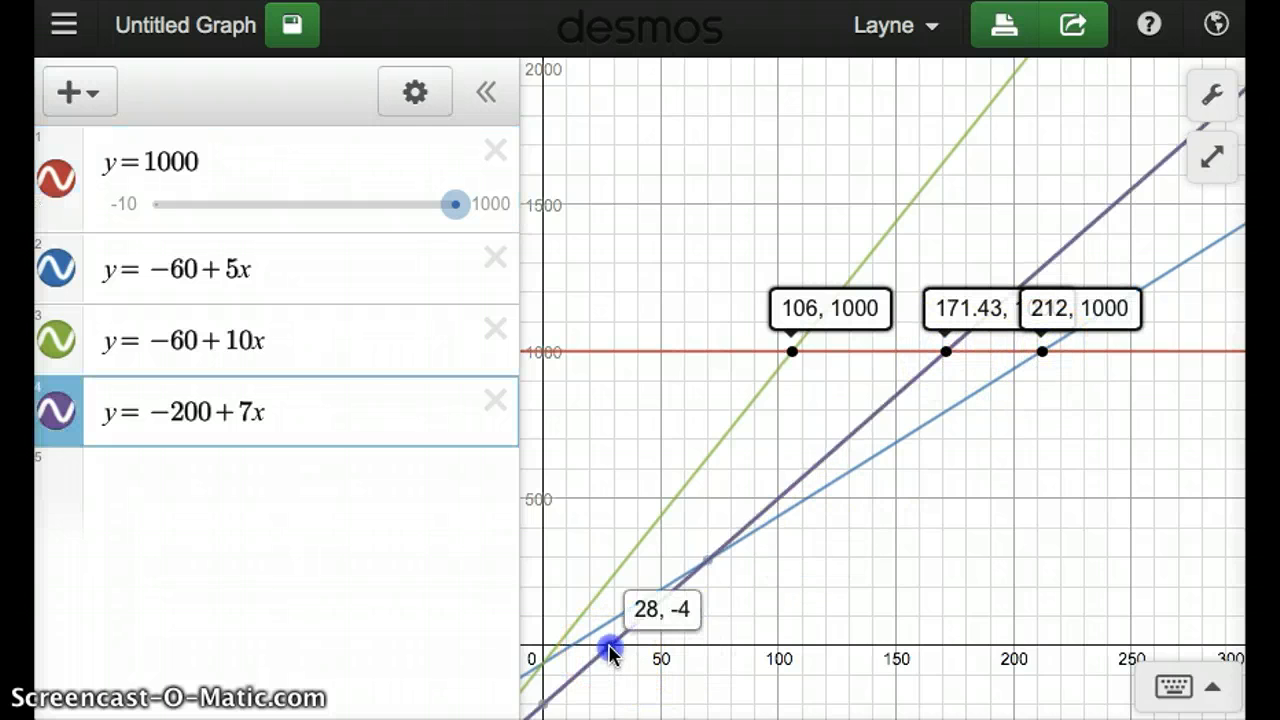
pyautogui.click(611, 648)
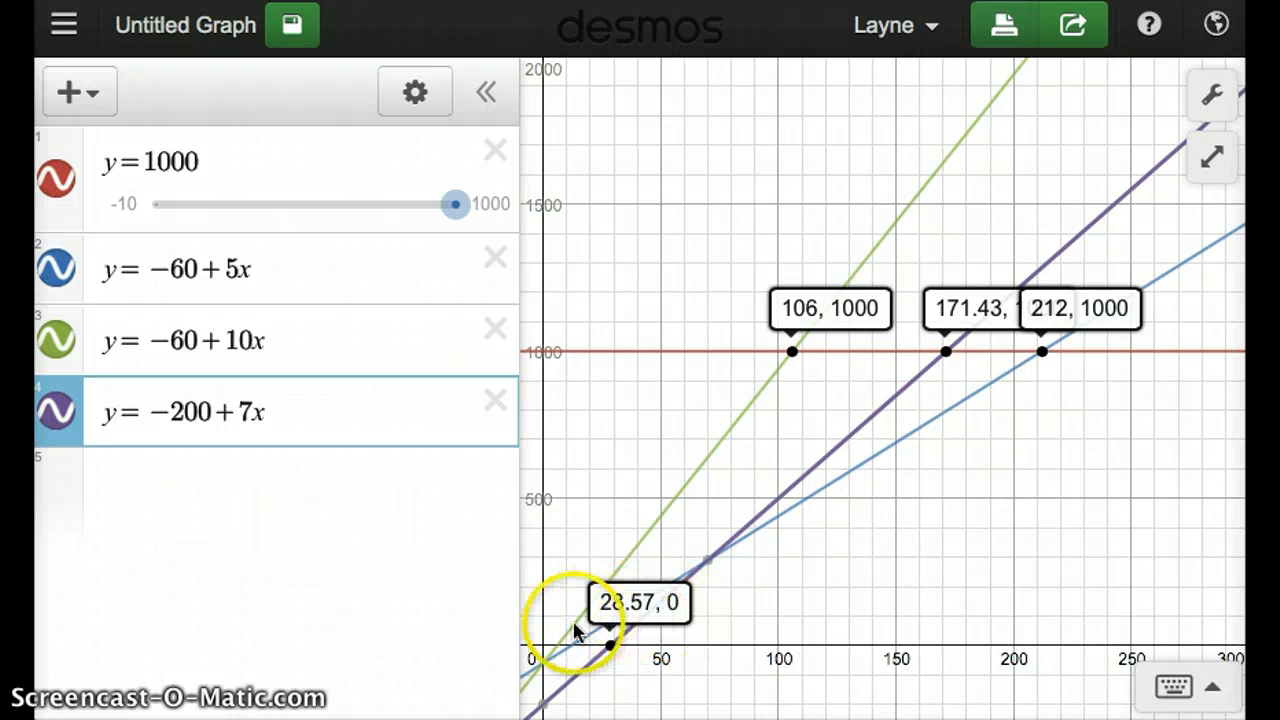
pyautogui.click(569, 648)
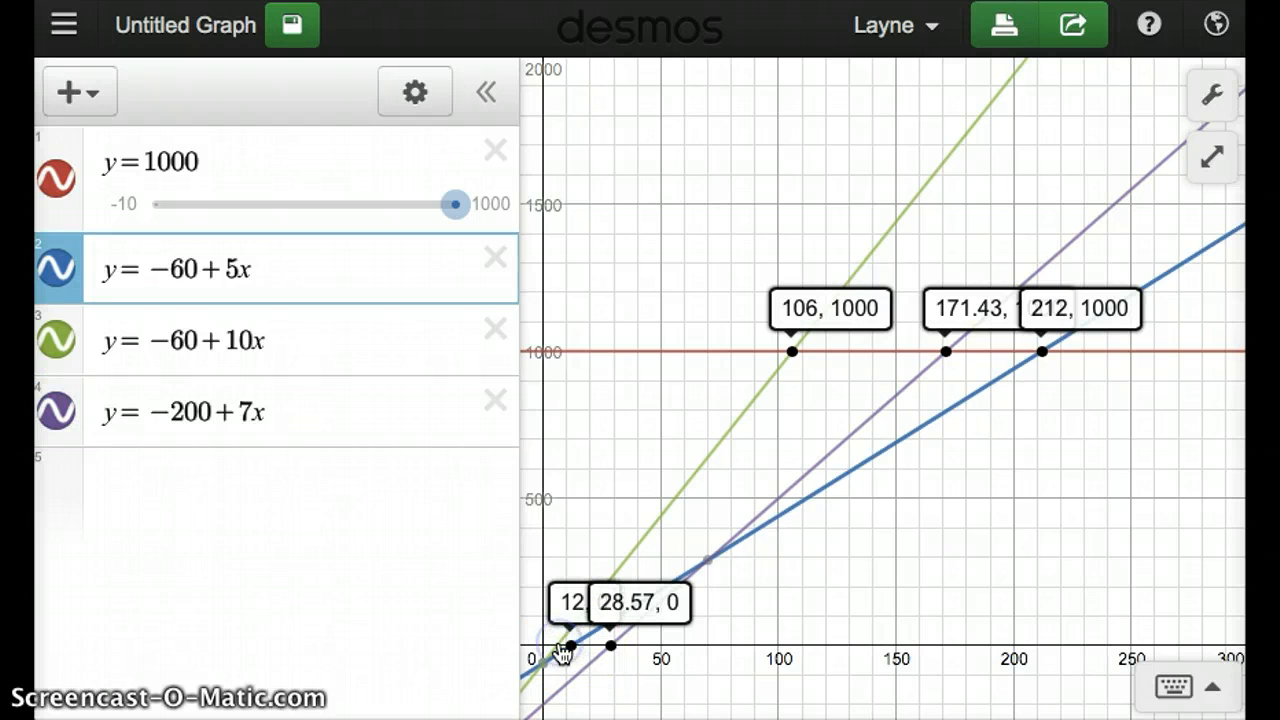
pyautogui.click(558, 646)
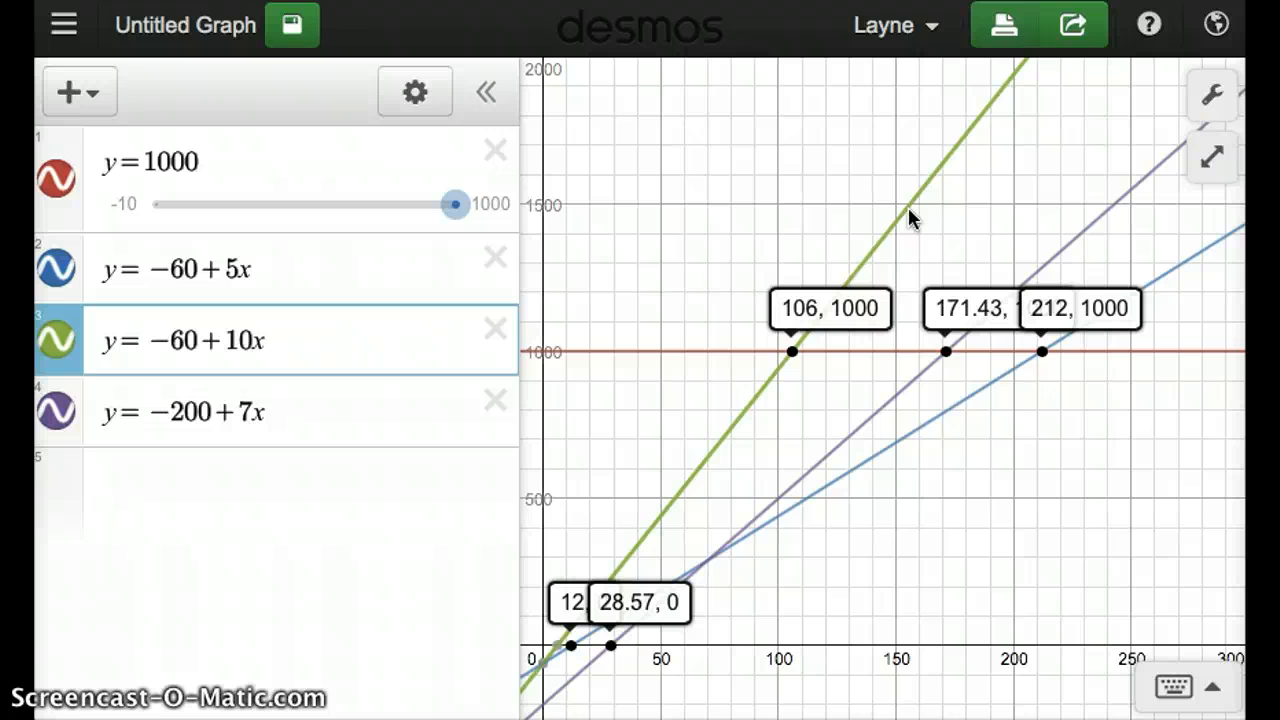
# - Export the graph as an image through the sharing options, view the image page, and close the sharing options
pyautogui.click(1073, 40)
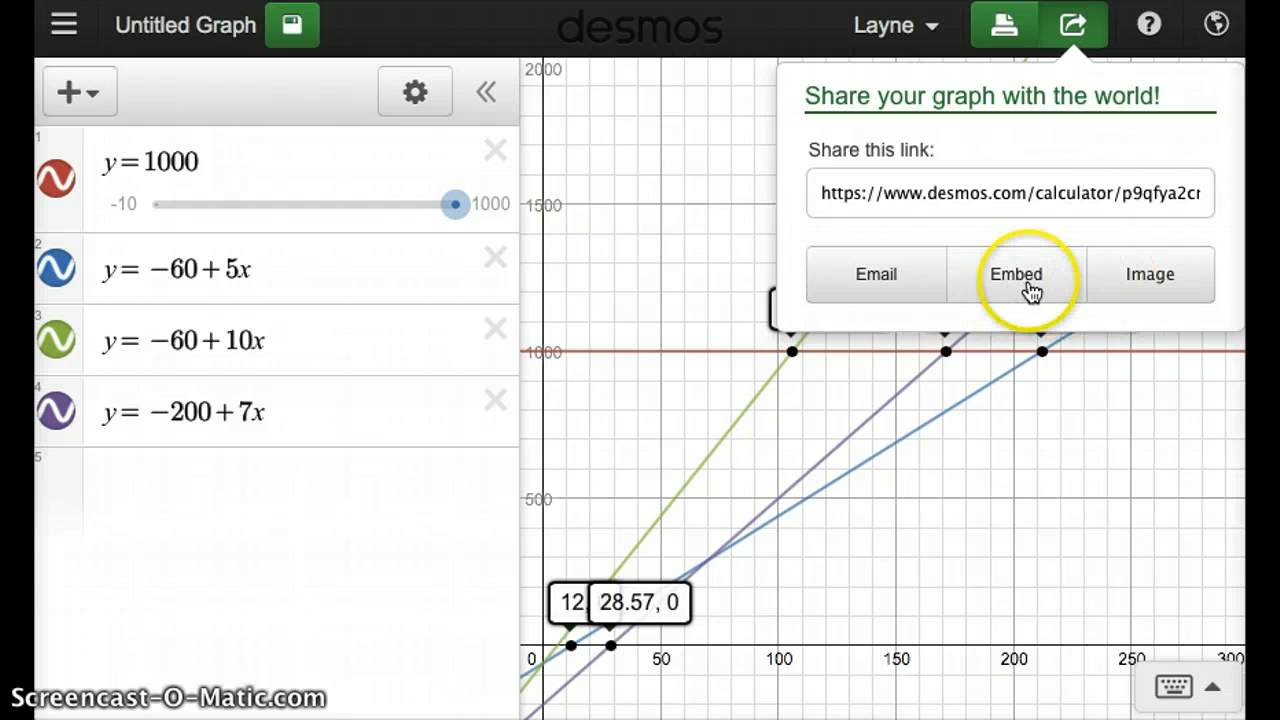
pyautogui.click(1147, 285)
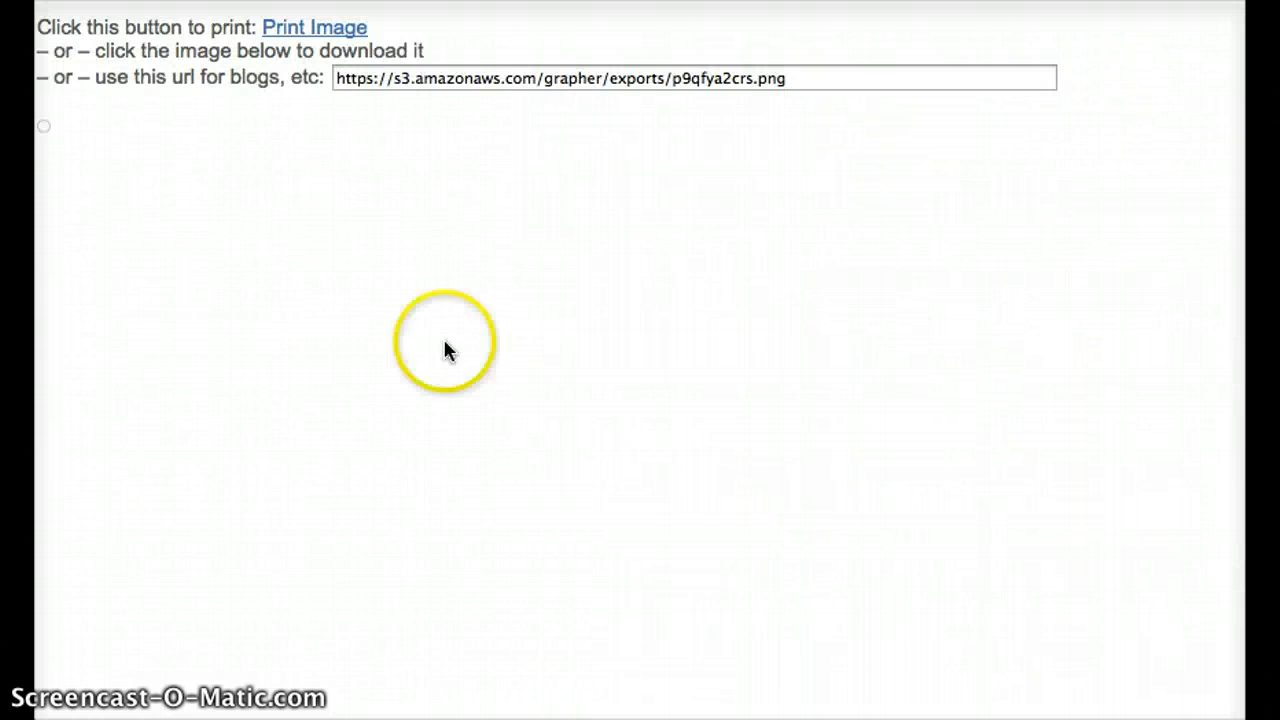
pyautogui.scroll(-2, 367, 347)
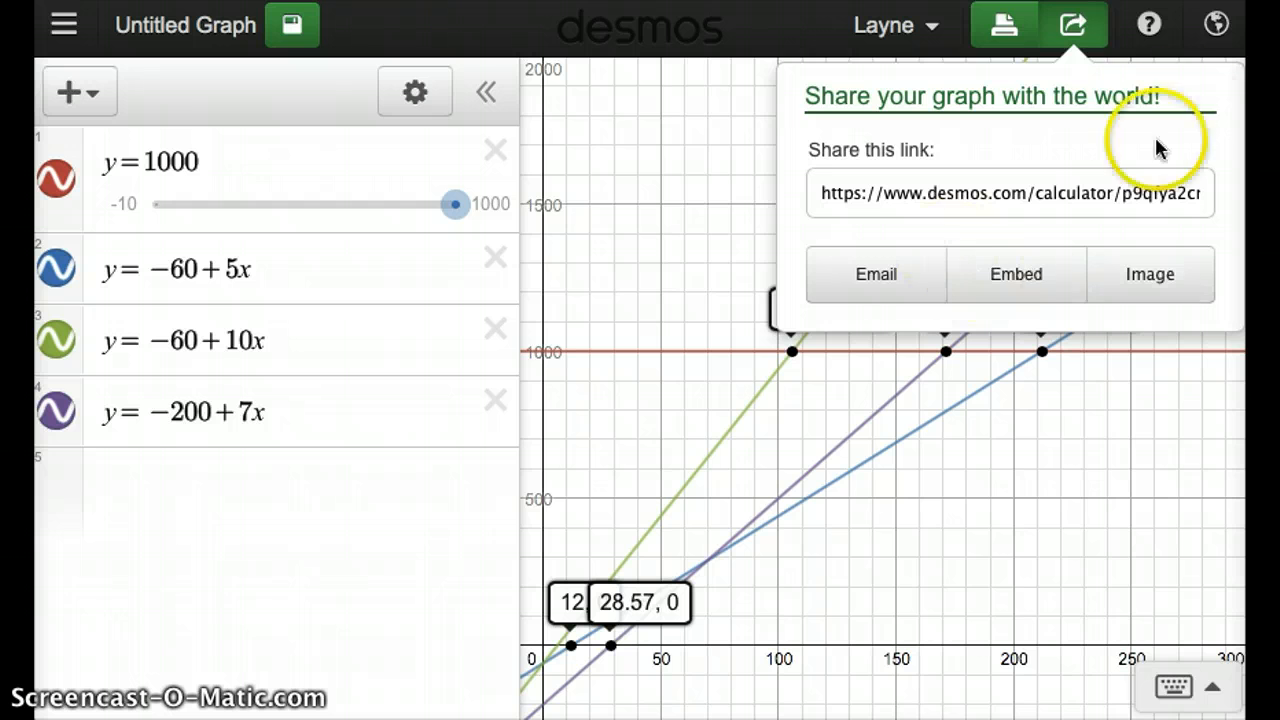
pyautogui.click(1075, 25)
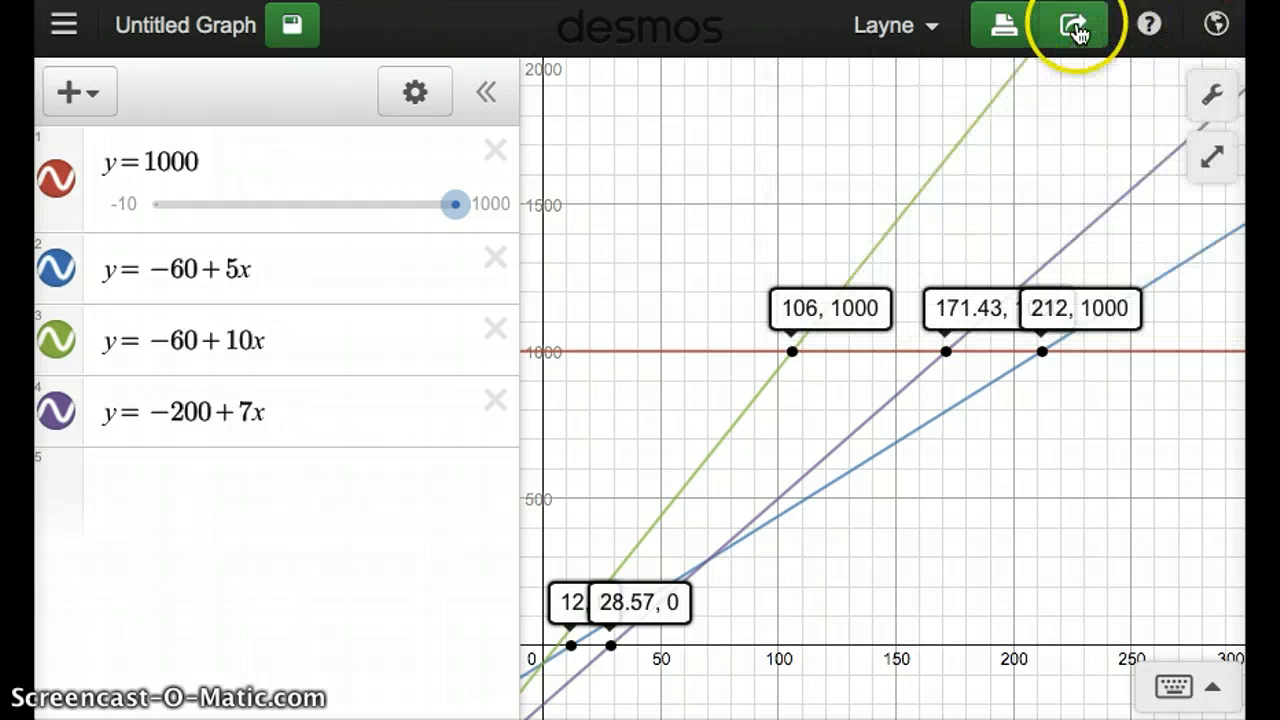